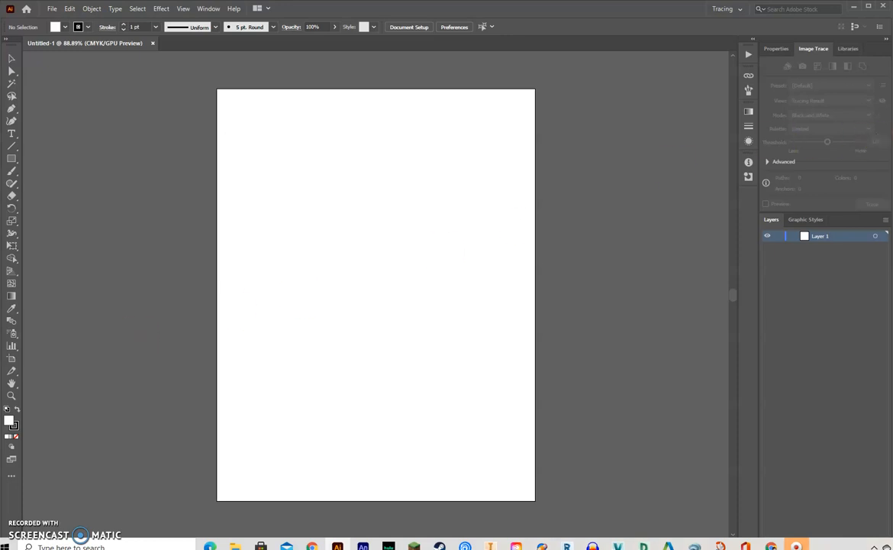
- Place the frank image from the Demo folder onto the artboard and close the folder window
{"action": "left_click", "coordinate": [235, 547]}
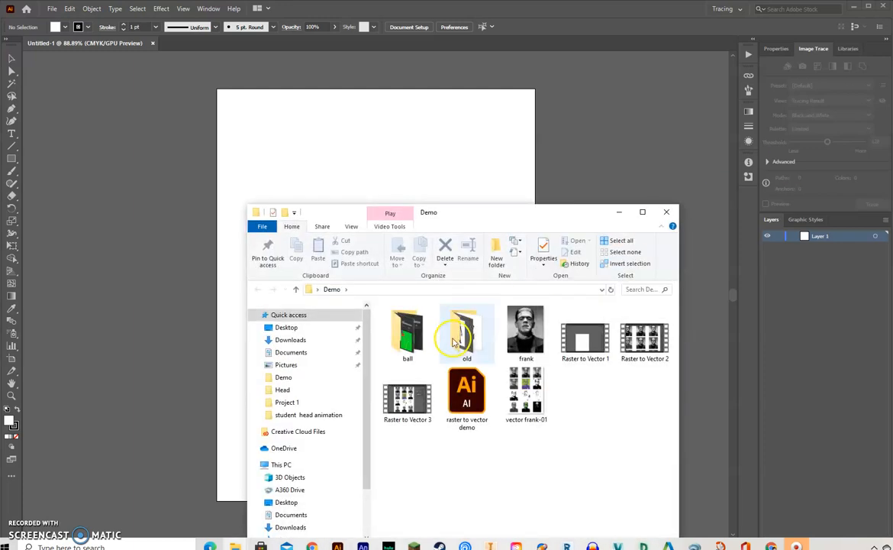
{"action": "left_click", "coordinate": [528, 330]}
{"action": "left_click_drag", "start_coordinate": [528, 330], "coordinate": [388, 157]}
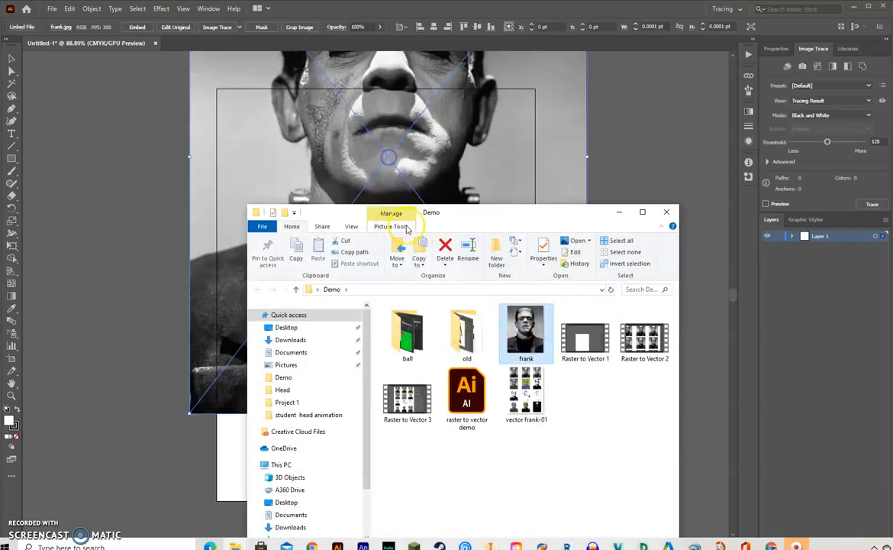
{"action": "left_click", "coordinate": [674, 215]}
- Scale the placed portrait down to about 559 by 722 pt and center it on the artboard
{"action": "left_click_drag", "start_coordinate": [413, 200], "coordinate": [380, 406]}
{"action": "left_click_drag", "start_coordinate": [408, 351], "coordinate": [433, 310]}
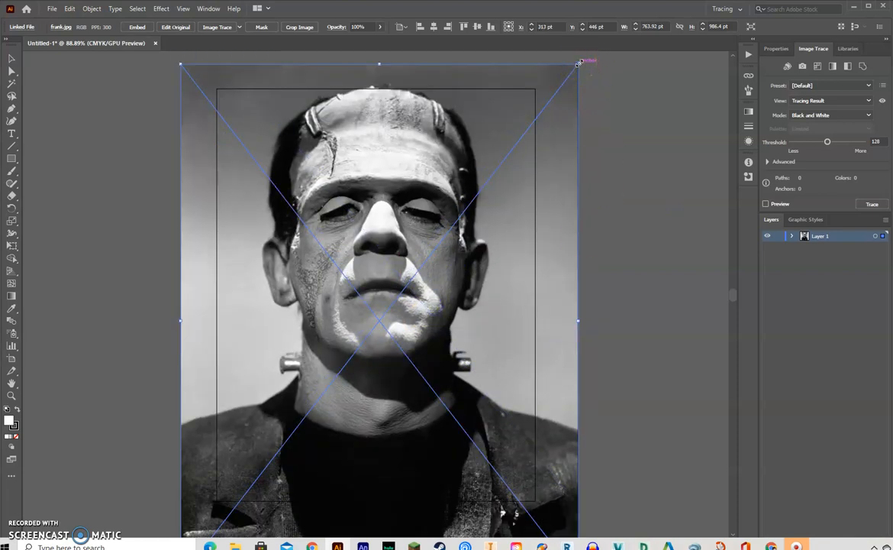
{"action": "left_click_drag", "start_coordinate": [579, 62], "coordinate": [472, 200]}
{"action": "left_click_drag", "start_coordinate": [391, 249], "coordinate": [456, 200]}
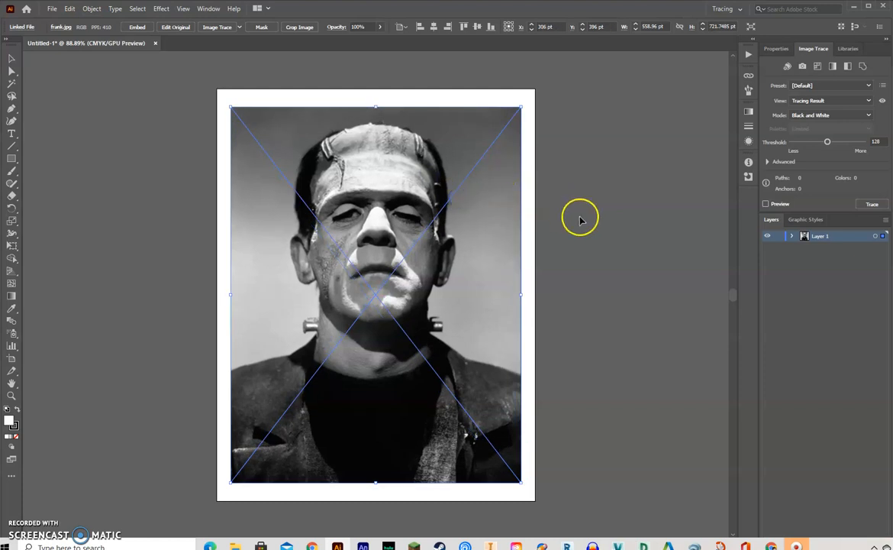
- Image Trace the portrait with the Low Fidelity Photo preset and expand the result into vector paths
{"action": "left_click", "coordinate": [239, 28]}
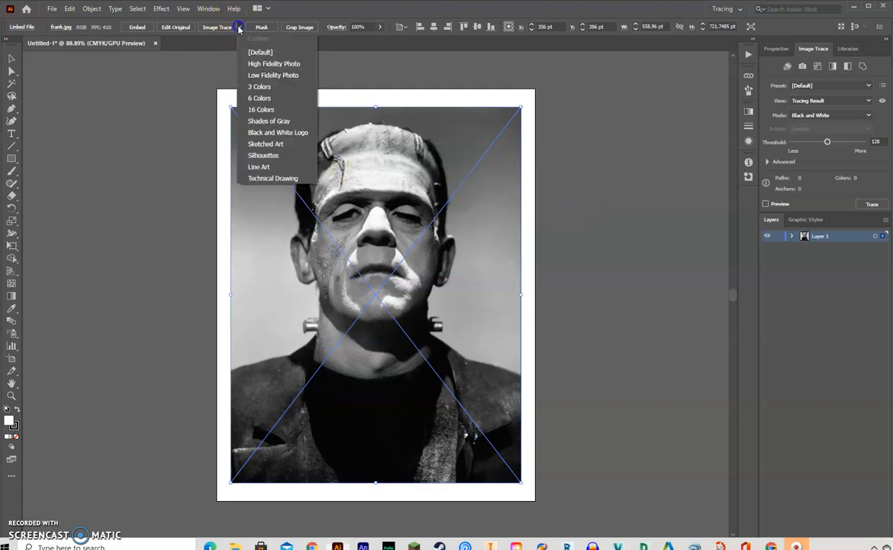
{"action": "left_click", "coordinate": [278, 106]}
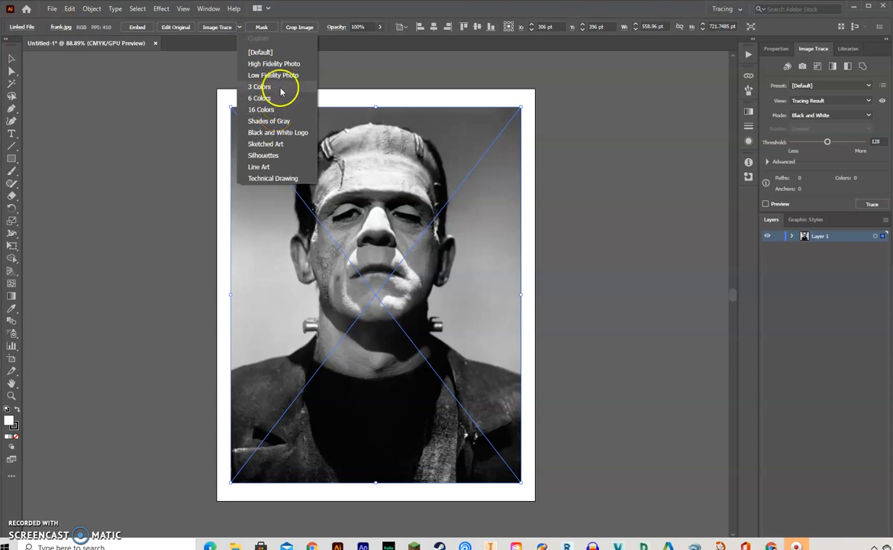
{"action": "left_click", "coordinate": [284, 76]}
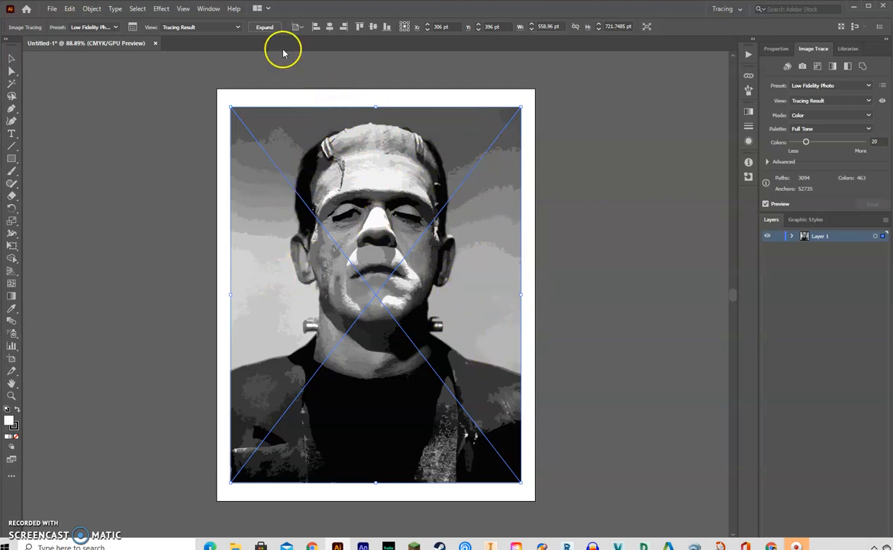
{"action": "left_click", "coordinate": [266, 28]}
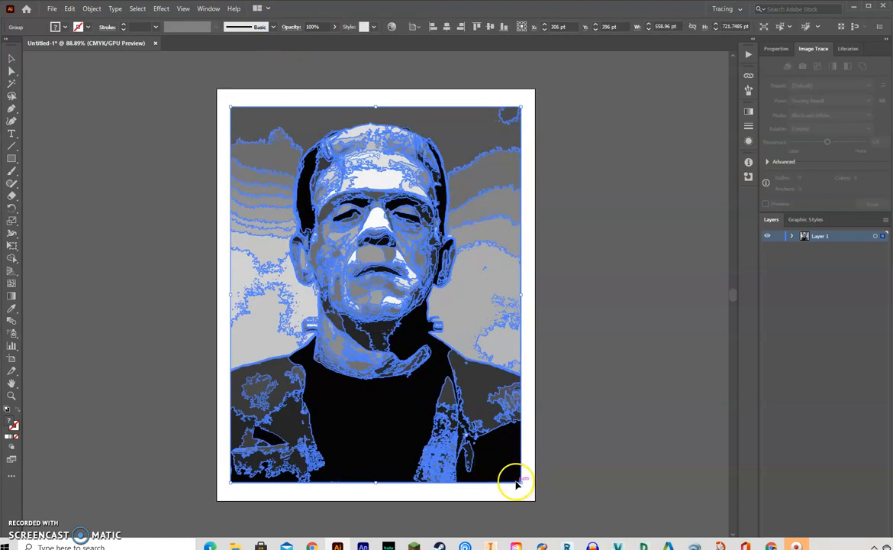
- Shrink the expanded portrait to about 105 by 136 pt in the artboard's upper-left corner and place one copy to its right
{"action": "mouse_move", "coordinate": [521, 480]}
{"action": "left_mouse_down"}
{"action": "mouse_move", "coordinate": [342, 269]}
{"action": "mouse_move", "coordinate": [285, 181]}
{"action": "left_mouse_up"}
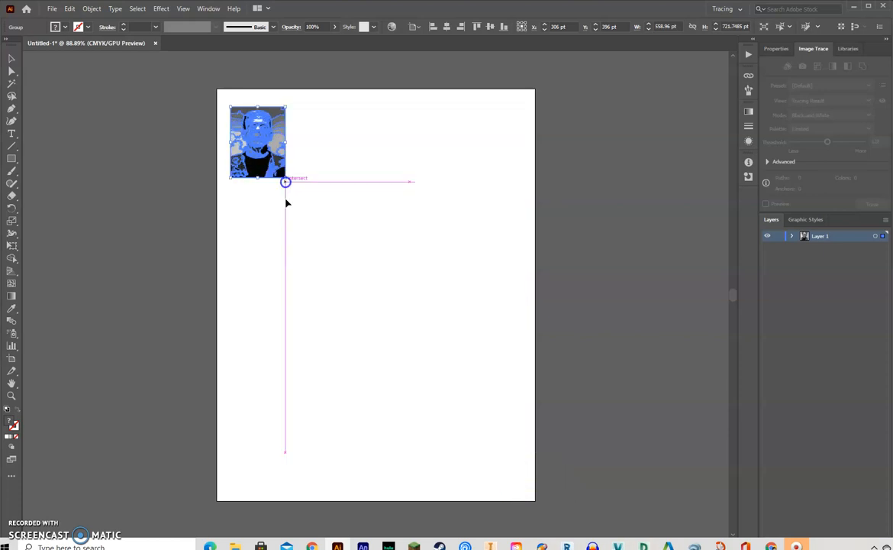
{"action": "left_click", "coordinate": [69, 128]}
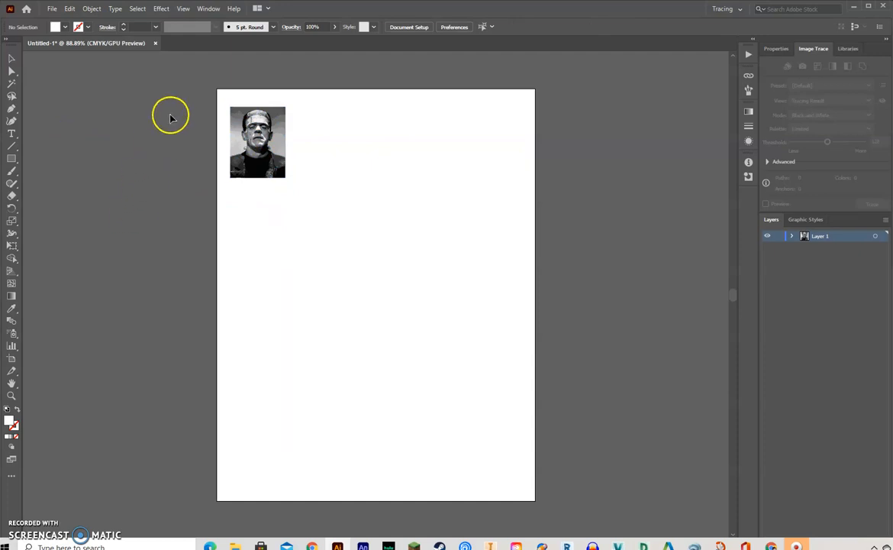
{"action": "left_click_drag", "start_coordinate": [208, 84], "coordinate": [303, 200]}
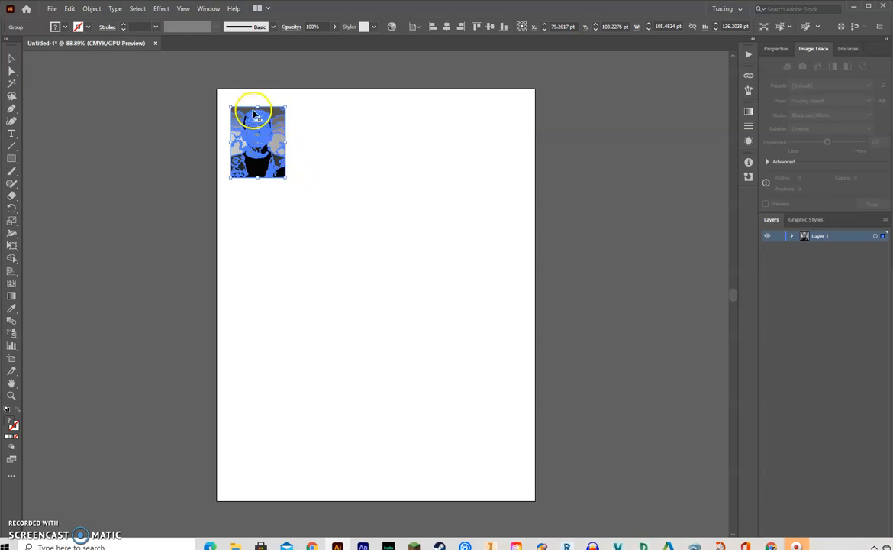
{"action": "left_click_drag", "start_coordinate": [252, 142], "coordinate": [326, 139]}
{"action": "left_click", "coordinate": [397, 203]}
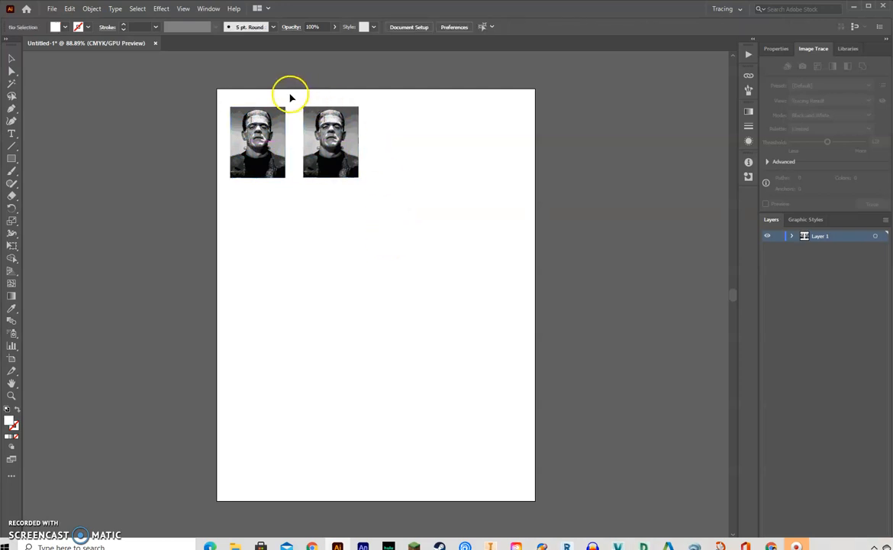
- Duplicate the second portrait to its right, level with the others, to complete a row of three
{"action": "left_click", "coordinate": [339, 160]}
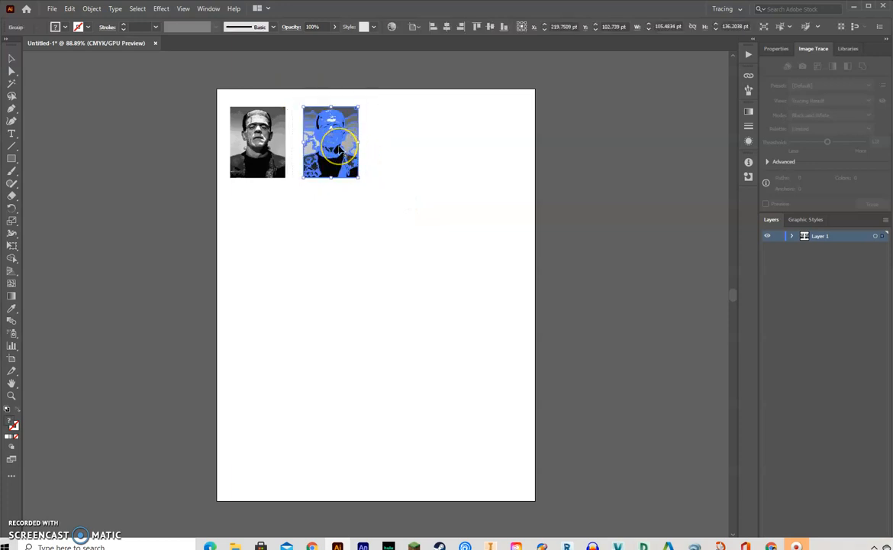
{"action": "mouse_move", "coordinate": [340, 149]}
{"action": "left_mouse_down"}
{"action": "mouse_move", "coordinate": [432, 144]}
{"action": "mouse_move", "coordinate": [409, 145]}
{"action": "left_mouse_up"}
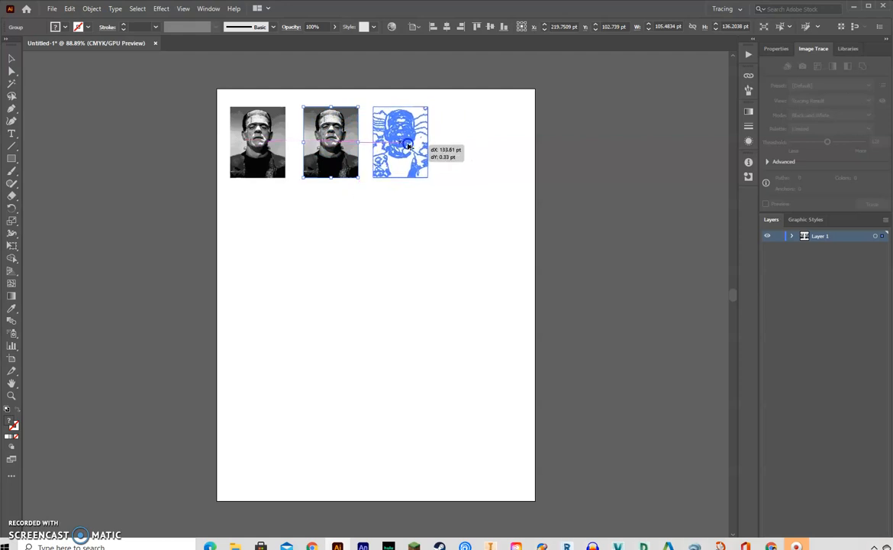
{"action": "left_click_drag", "start_coordinate": [409, 146], "coordinate": [407, 149]}
{"action": "left_click", "coordinate": [393, 235]}
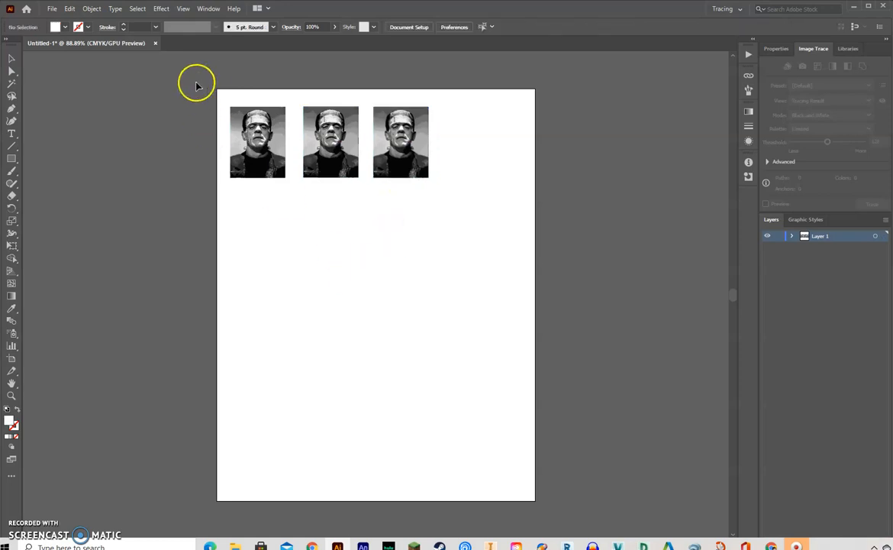
- Duplicate the row of three portraits directly below itself with a narrow gap
{"action": "mouse_move", "coordinate": [219, 91]}
{"action": "left_mouse_down"}
{"action": "mouse_move", "coordinate": [501, 247]}
{"action": "mouse_move", "coordinate": [474, 225]}
{"action": "left_mouse_up"}
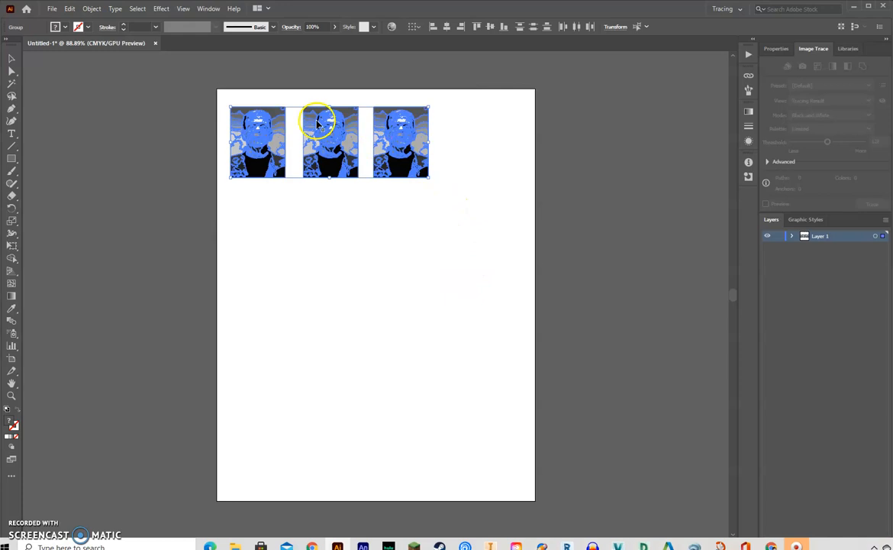
{"action": "mouse_move", "coordinate": [402, 155]}
{"action": "left_mouse_down"}
{"action": "mouse_move", "coordinate": [403, 250]}
{"action": "mouse_move", "coordinate": [402, 240]}
{"action": "left_mouse_up"}
{"action": "left_click", "coordinate": [463, 300]}
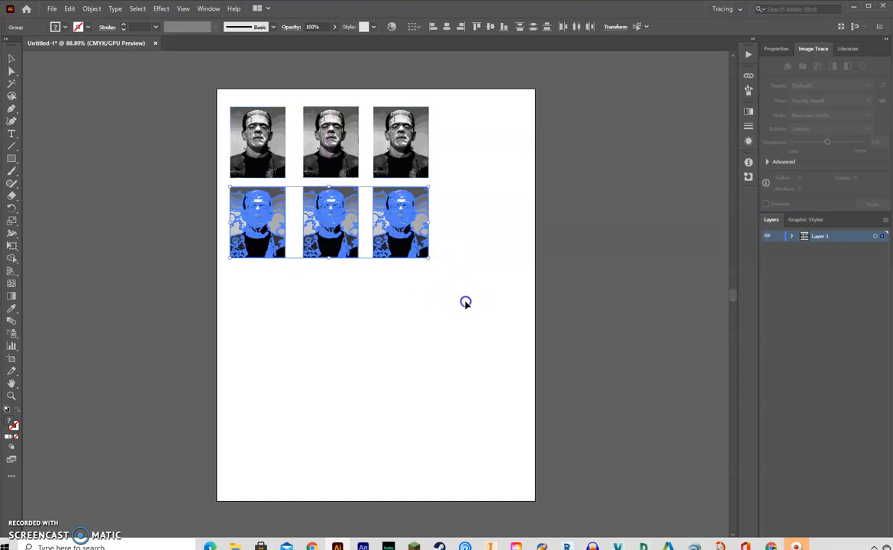
- Duplicate both portrait rows together directly below to make a grid of three columns and four rows
{"action": "left_click", "coordinate": [262, 93]}
{"action": "mouse_move", "coordinate": [202, 87]}
{"action": "left_mouse_down"}
{"action": "mouse_move", "coordinate": [413, 300]}
{"action": "mouse_move", "coordinate": [467, 307]}
{"action": "left_mouse_up"}
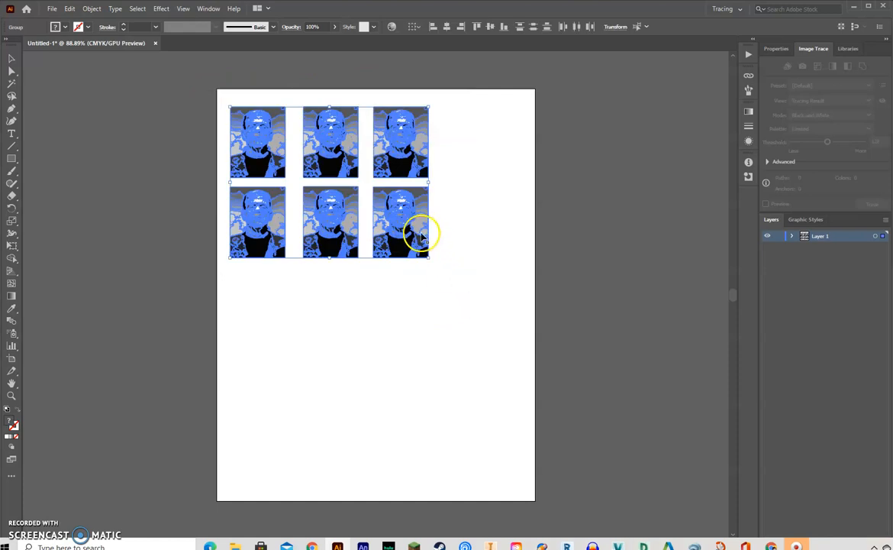
{"action": "left_click", "coordinate": [409, 220]}
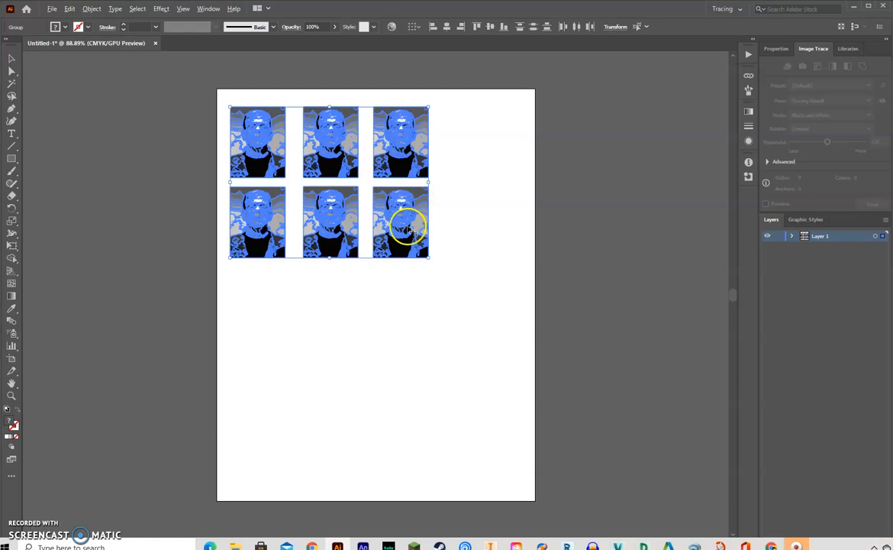
{"action": "mouse_move", "coordinate": [410, 229]}
{"action": "left_mouse_down"}
{"action": "mouse_move", "coordinate": [409, 397]}
{"action": "mouse_move", "coordinate": [410, 387]}
{"action": "left_mouse_up"}
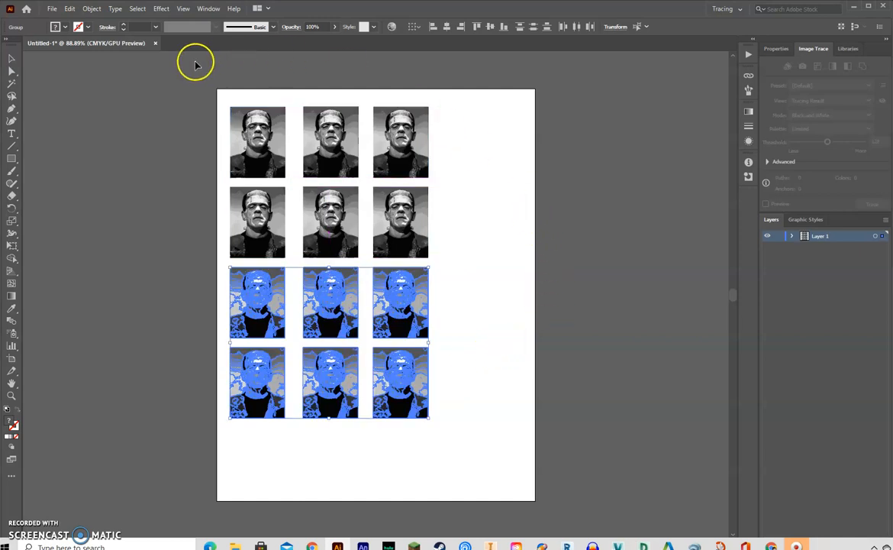
{"action": "left_click", "coordinate": [181, 95]}
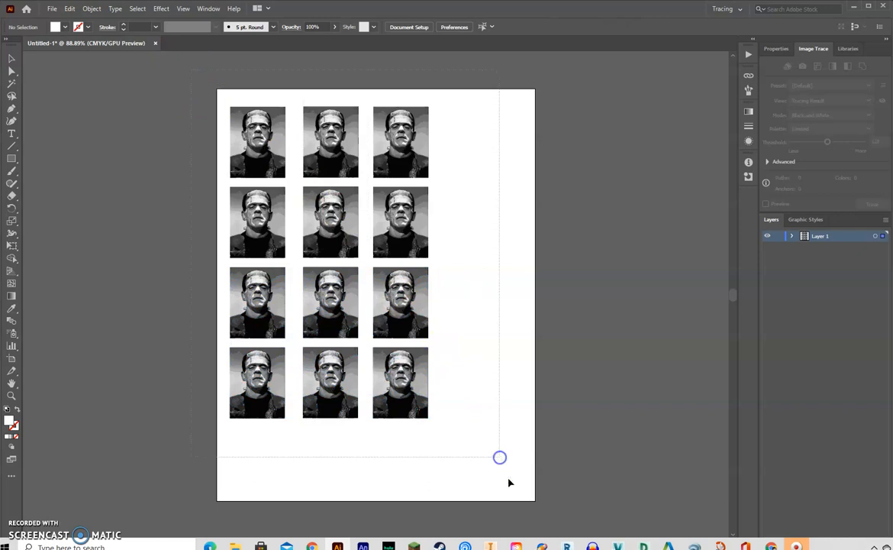
- Enlarge the whole portrait grid to nearly fill the artboard's height and nudge it right and slightly up to center it
{"action": "left_click_drag", "start_coordinate": [502, 463], "coordinate": [500, 459]}
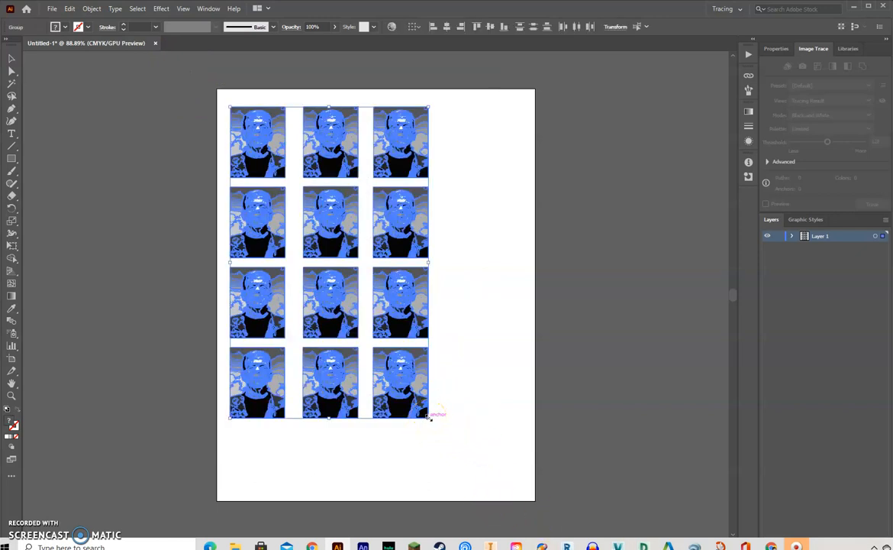
{"action": "mouse_move", "coordinate": [446, 445]}
{"action": "left_mouse_down"}
{"action": "mouse_move", "coordinate": [494, 493]}
{"action": "mouse_move", "coordinate": [490, 485]}
{"action": "left_mouse_up"}
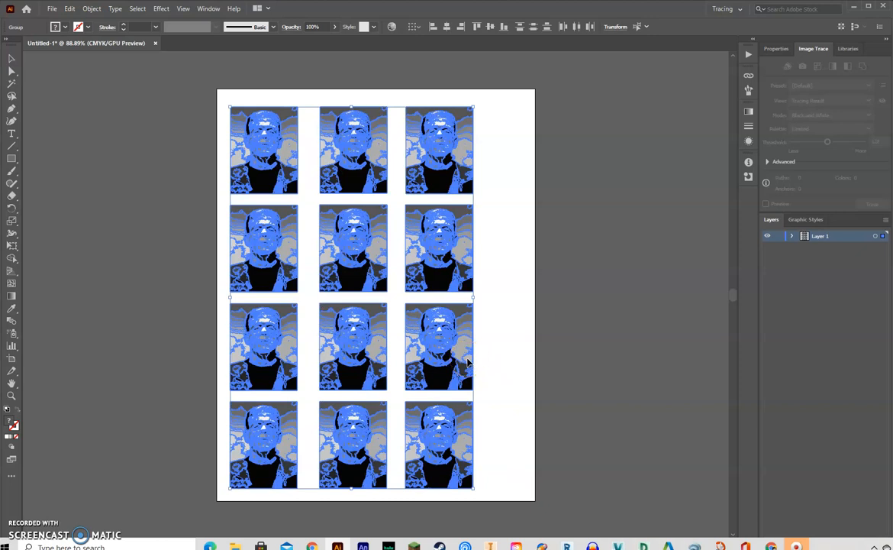
{"action": "key", "text": "shift+Right"}
{"action": "key", "text": "shift+Right"}
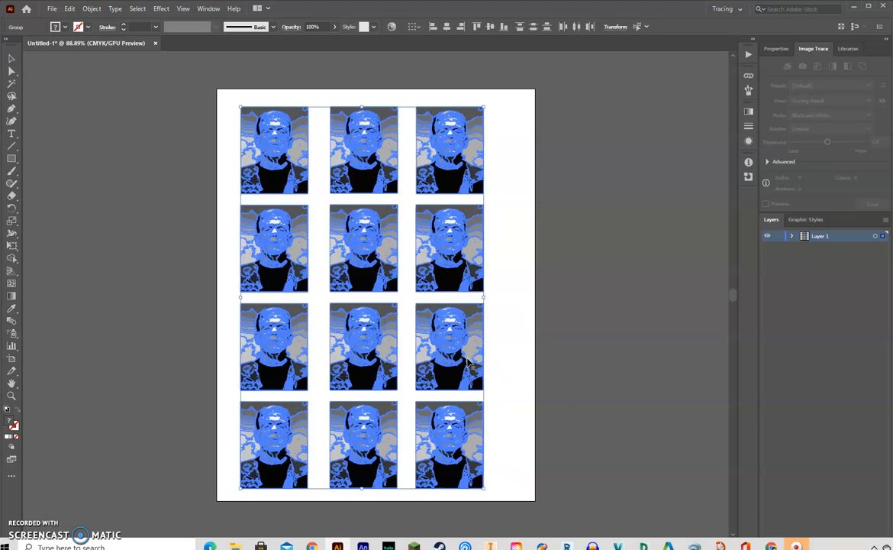
{"action": "key", "text": "shift+Right"}
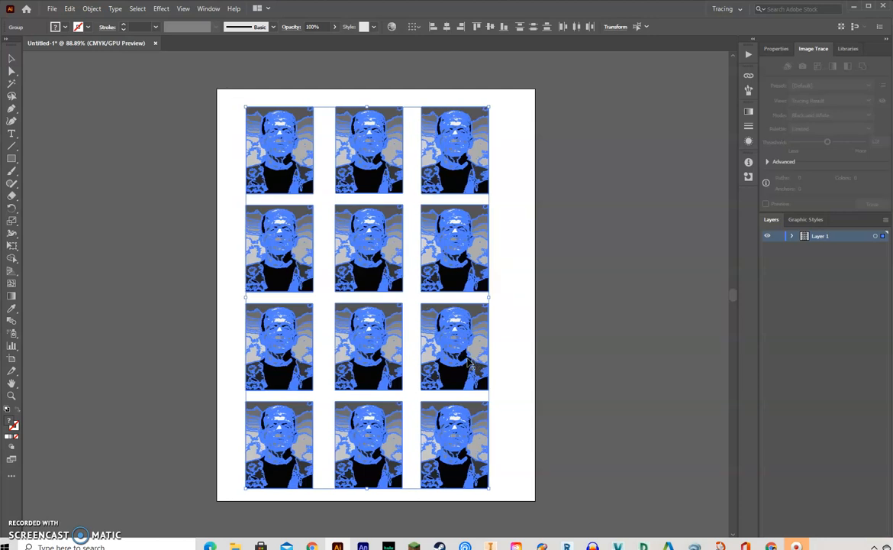
{"action": "key", "text": "shift+Right"}
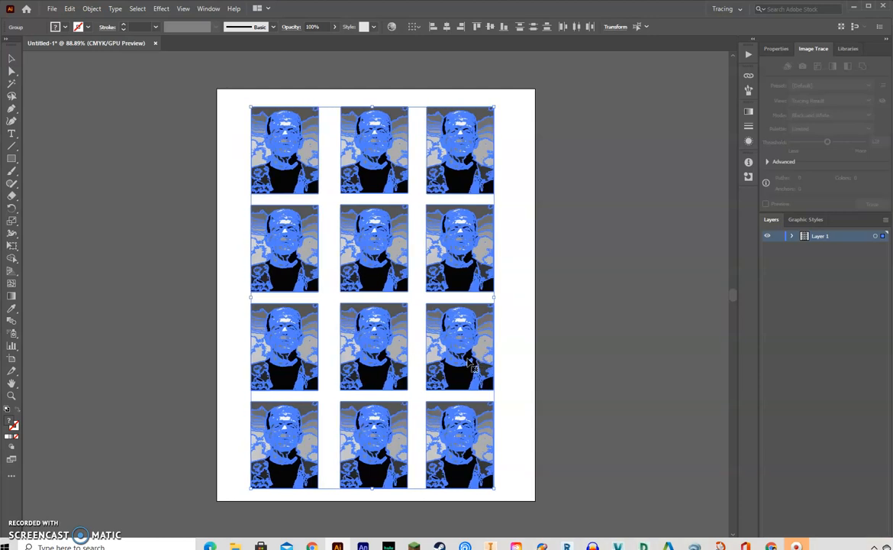
{"action": "key", "text": "Up"}
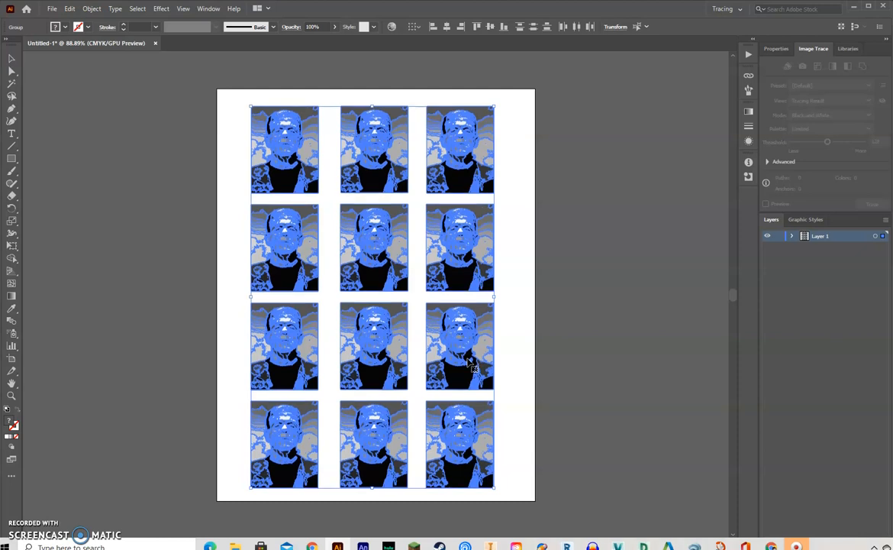
{"action": "left_click", "coordinate": [170, 275]}
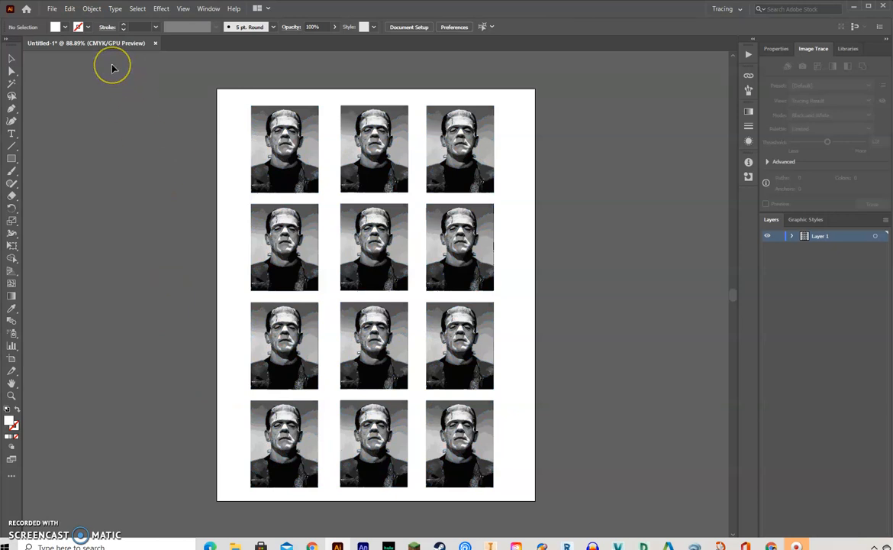
- Save the document in the Demo folder as an Adobe Illustrator file named "frank filters", with the Illustrator 2020 version options
{"action": "left_click", "coordinate": [52, 9]}
{"action": "left_click", "coordinate": [69, 104]}
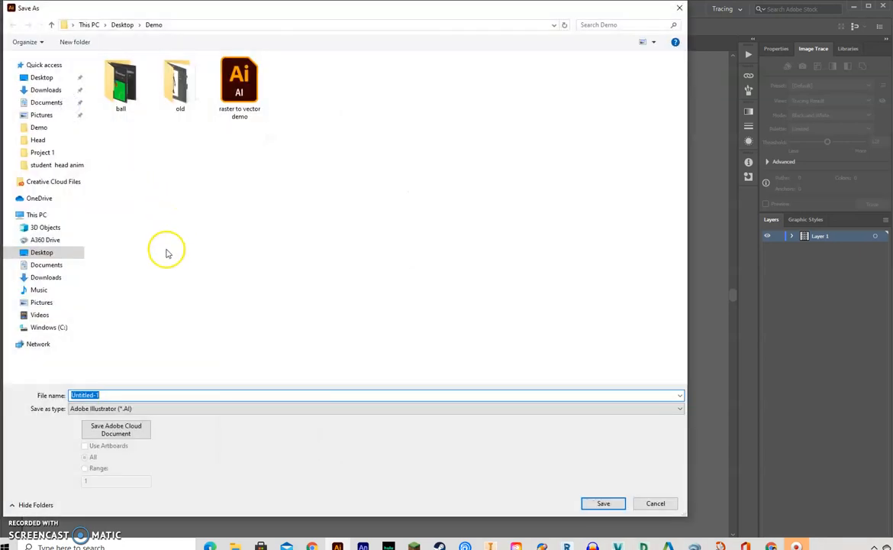
{"action": "type", "text": "fran"}
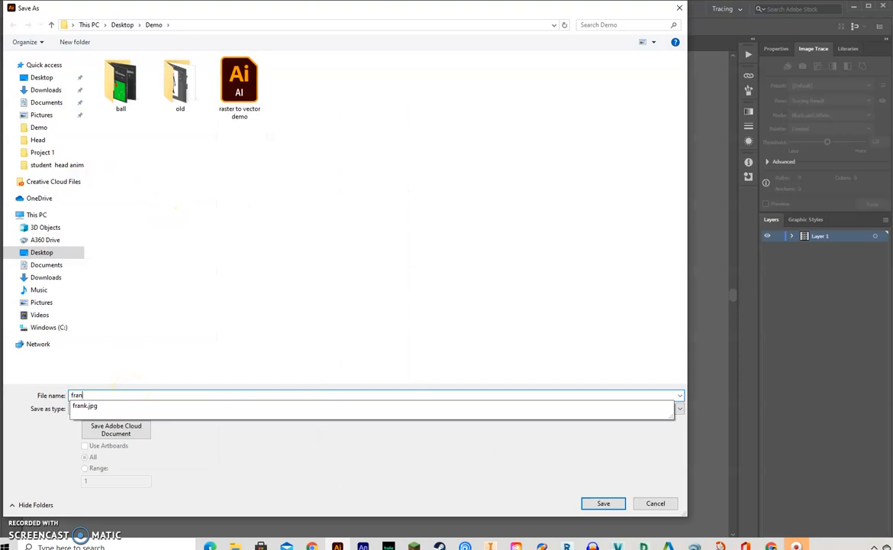
{"action": "type", "text": "k filters"}
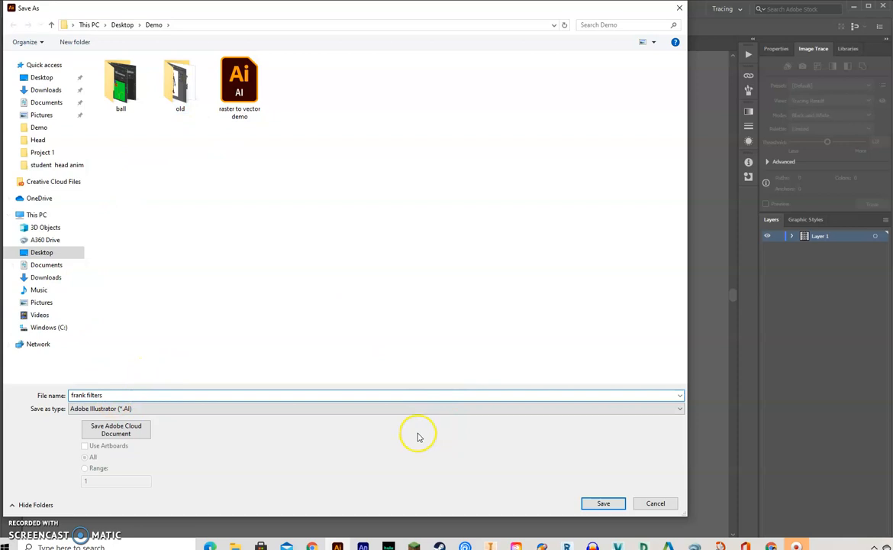
{"action": "left_click", "coordinate": [597, 503]}
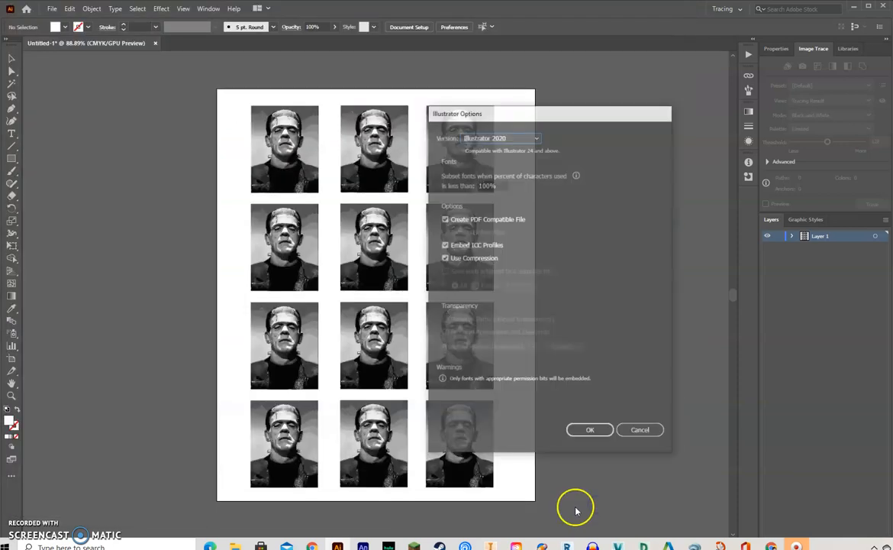
{"action": "left_click", "coordinate": [591, 430]}
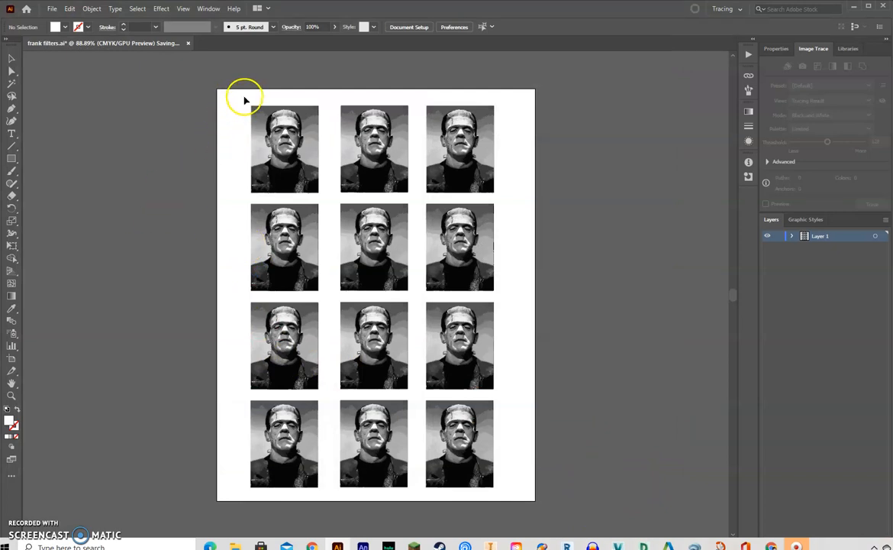
- Select the whole top-left portrait of the grid
{"action": "left_click", "coordinate": [11, 58]}
{"action": "key", "text": "ctrl+plus"}
{"action": "key", "text": "ctrl+plus"}
{"action": "key", "text": "ctrl+plus"}
{"action": "key", "text": "ctrl+plus"}
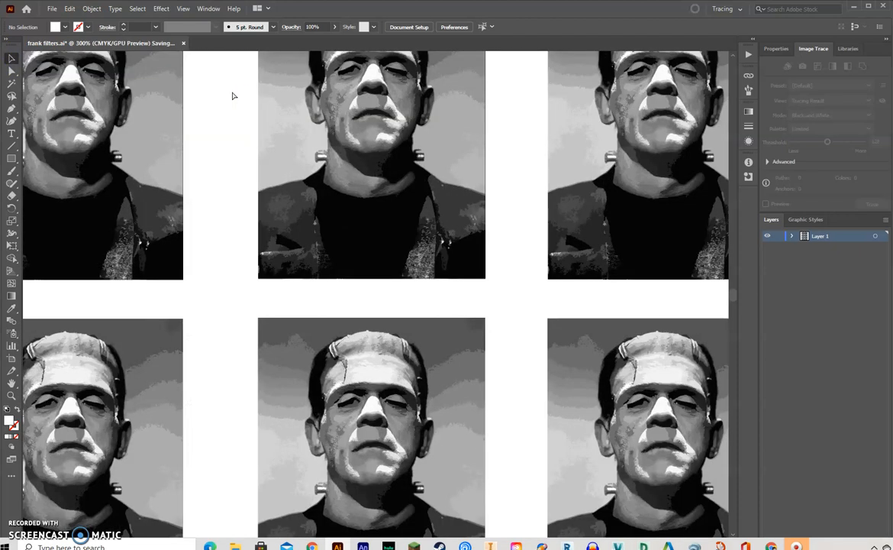
{"action": "key", "text": "space"}
{"action": "left_click_drag", "start_coordinate": [319, 269], "coordinate": [456, 460]}
{"action": "left_click_drag", "start_coordinate": [382, 308], "coordinate": [385, 467]}
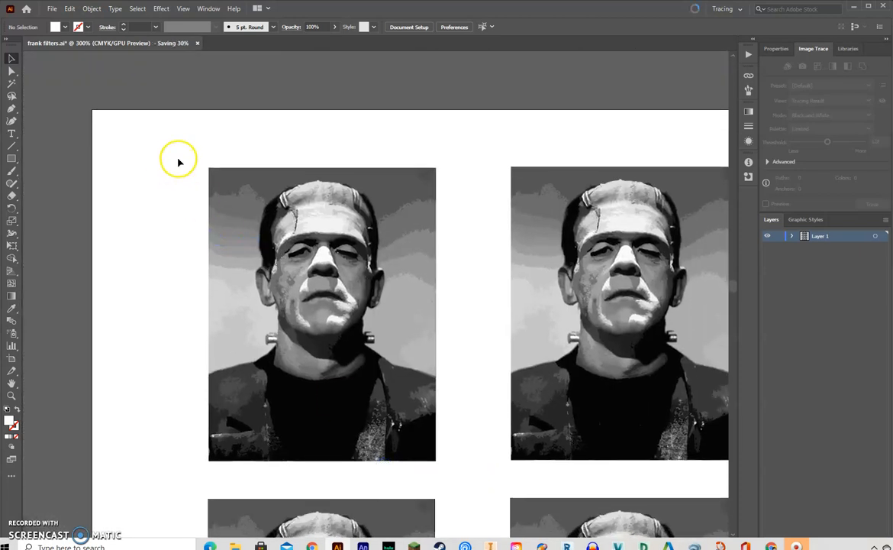
{"action": "mouse_move", "coordinate": [195, 156]}
{"action": "left_mouse_down"}
{"action": "mouse_move", "coordinate": [390, 416]}
{"action": "mouse_move", "coordinate": [446, 469]}
{"action": "left_mouse_up"}
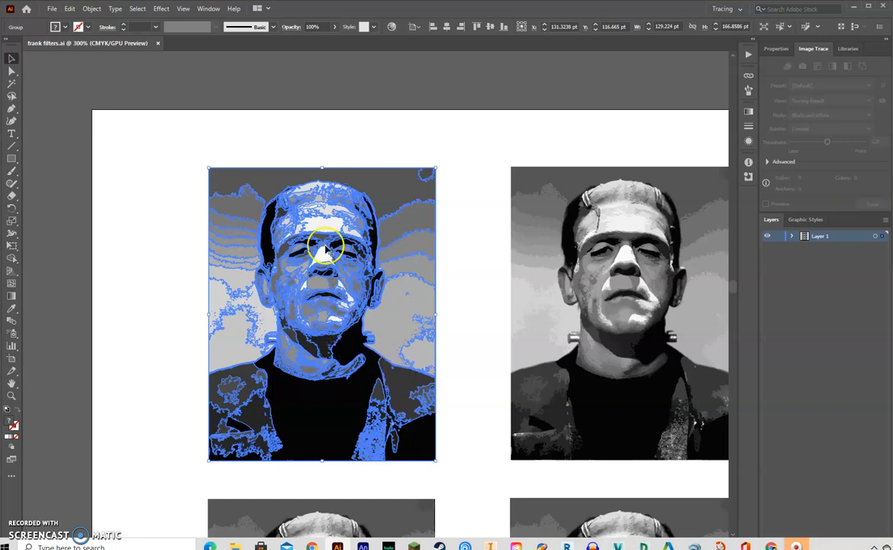
- Open the Effect Gallery for the selected portrait, bring its filter settings fully into view and show the Artistic filters
{"action": "left_click", "coordinate": [183, 9]}
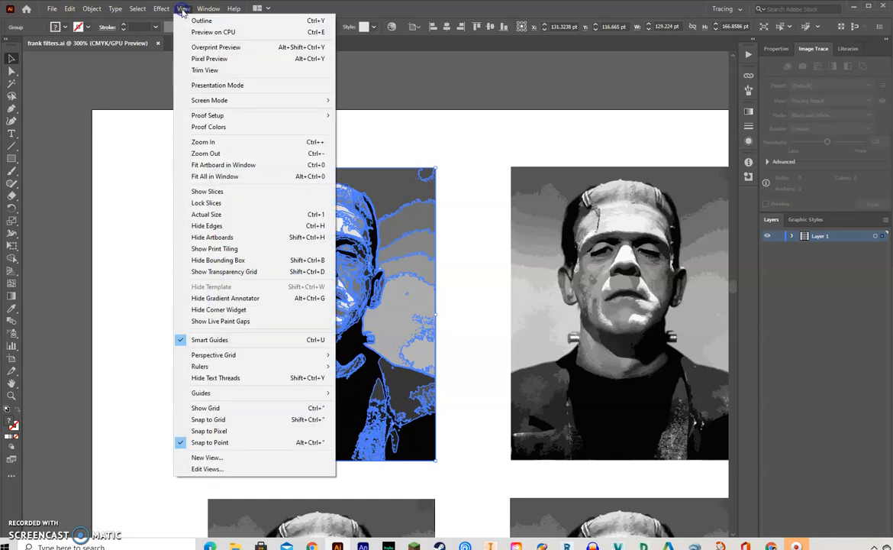
{"action": "mouse_move", "coordinate": [162, 10]}
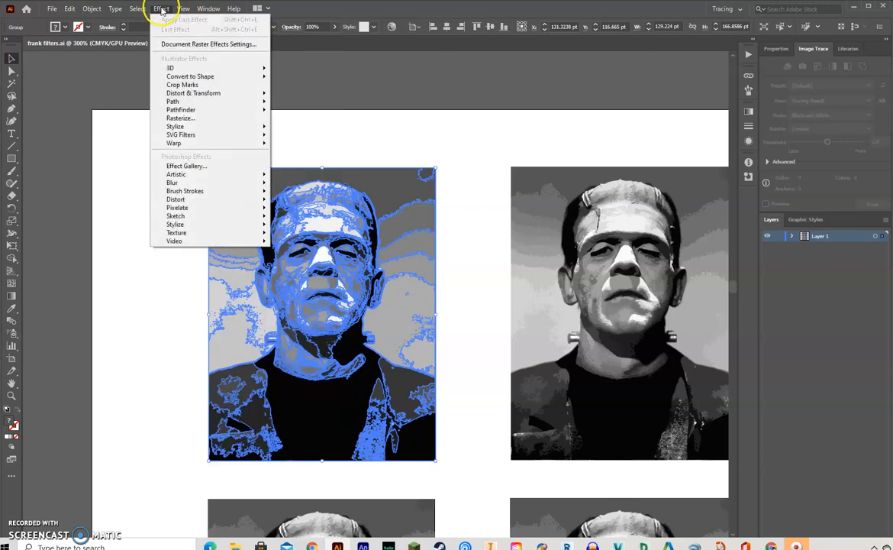
{"action": "left_click", "coordinate": [213, 166]}
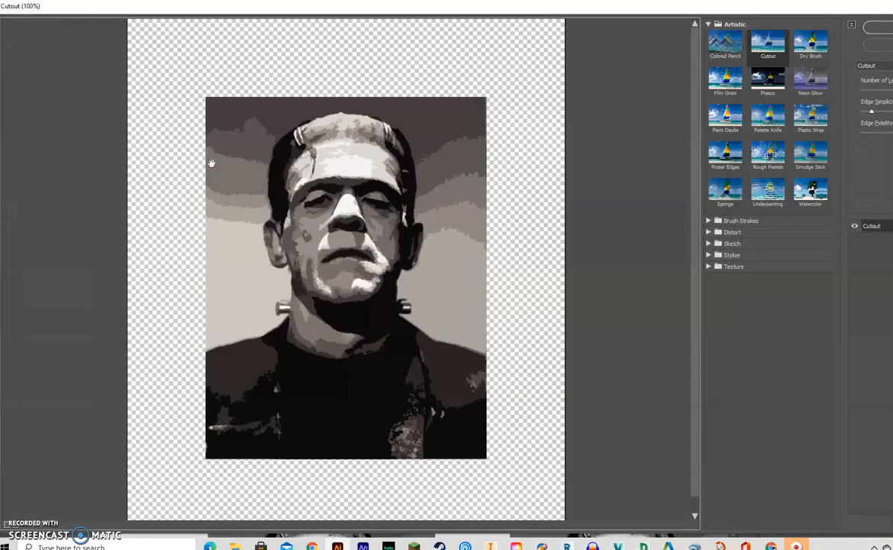
{"action": "left_click", "coordinate": [812, 189]}
{"action": "left_click_drag", "start_coordinate": [838, 13], "coordinate": [802, 16]}
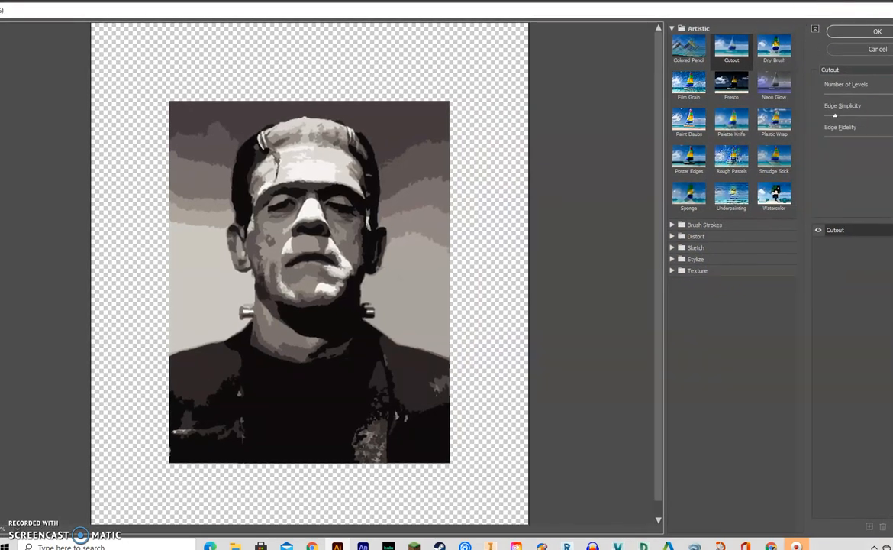
{"action": "left_click_drag", "start_coordinate": [892, 172], "coordinate": [892, 171]}
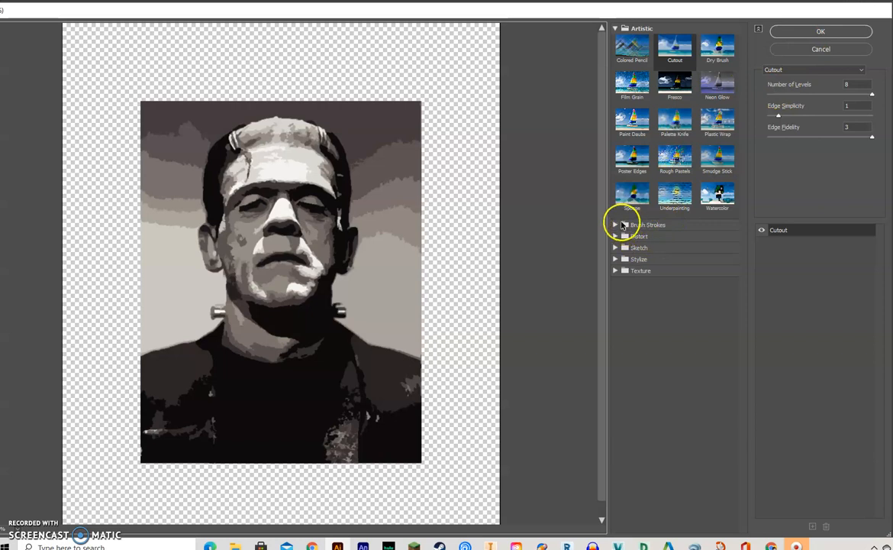
{"action": "left_click", "coordinate": [616, 28]}
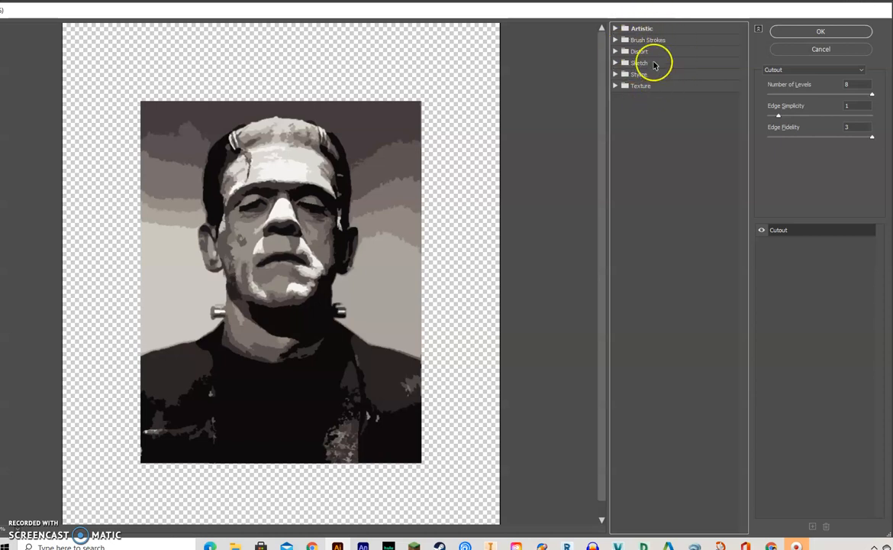
{"action": "left_click", "coordinate": [616, 29]}
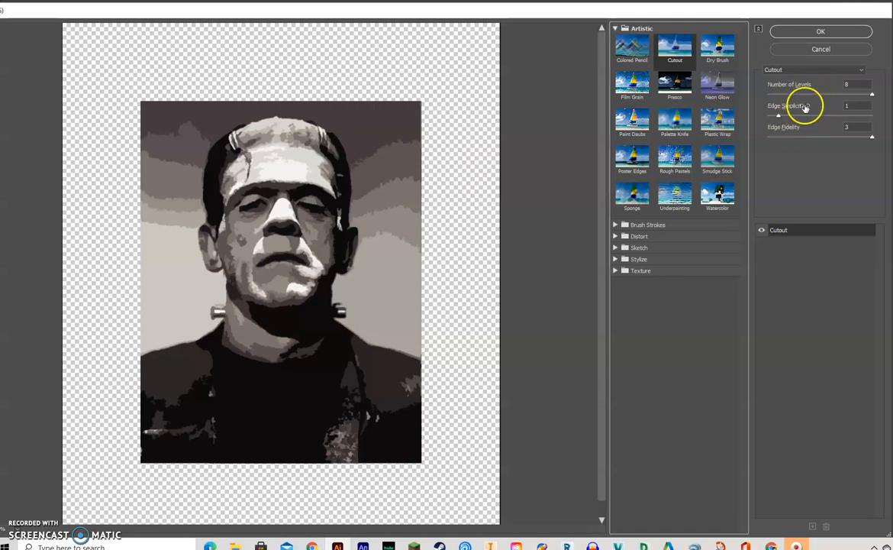
- Apply the Colored Pencil filter with Pencil Width 21, Stroke Pressure 2 and Paper Brightness 44 to the top-left portrait, and deselect it
{"action": "left_click", "coordinate": [633, 51]}
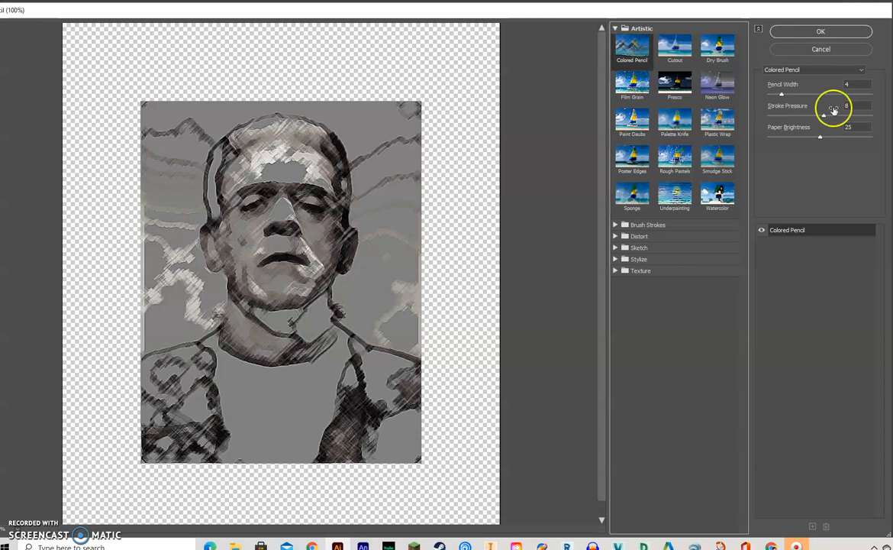
{"action": "mouse_move", "coordinate": [784, 94]}
{"action": "left_mouse_down"}
{"action": "mouse_move", "coordinate": [841, 94]}
{"action": "mouse_move", "coordinate": [820, 117]}
{"action": "mouse_move", "coordinate": [857, 114]}
{"action": "mouse_move", "coordinate": [778, 118]}
{"action": "mouse_move", "coordinate": [817, 136]}
{"action": "mouse_move", "coordinate": [859, 137]}
{"action": "left_mouse_up"}
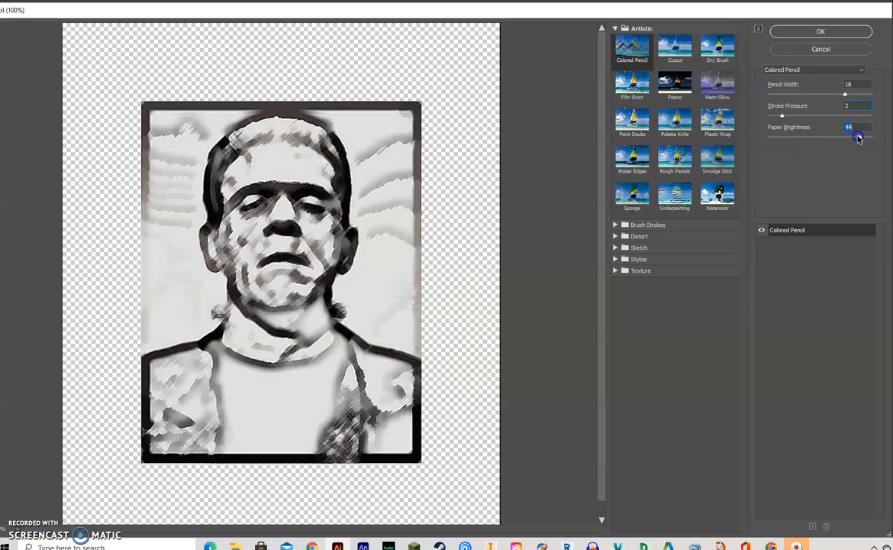
{"action": "left_click", "coordinate": [846, 94]}
{"action": "left_click_drag", "start_coordinate": [846, 93], "coordinate": [861, 95]}
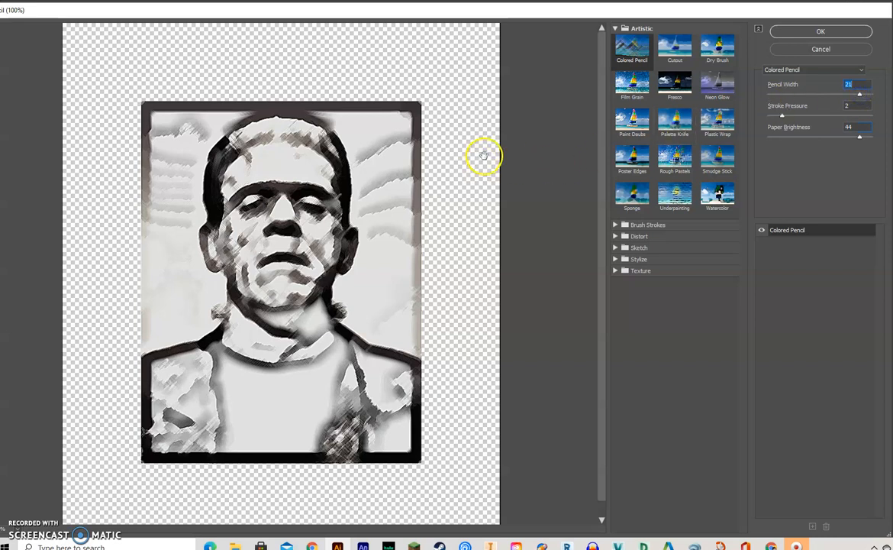
{"action": "left_click", "coordinate": [821, 33]}
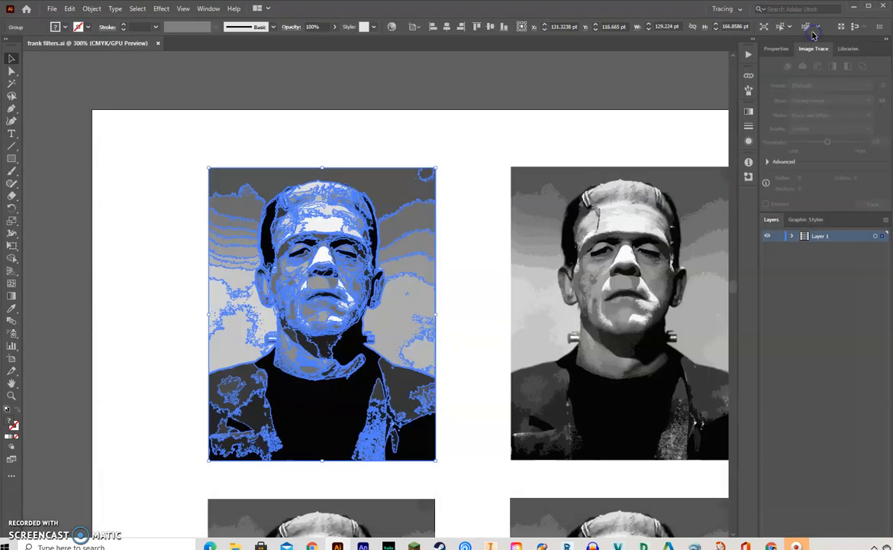
{"action": "left_click", "coordinate": [434, 137]}
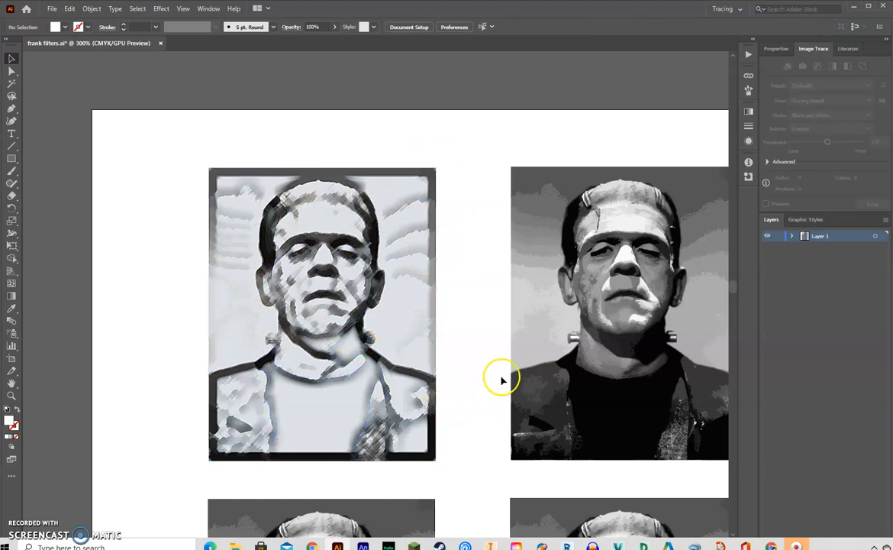
- Select the middle portrait of the first row and open it in the Effect Gallery
{"action": "key", "text": "space"}
{"action": "left_click_drag", "start_coordinate": [683, 143], "coordinate": [460, 135]}
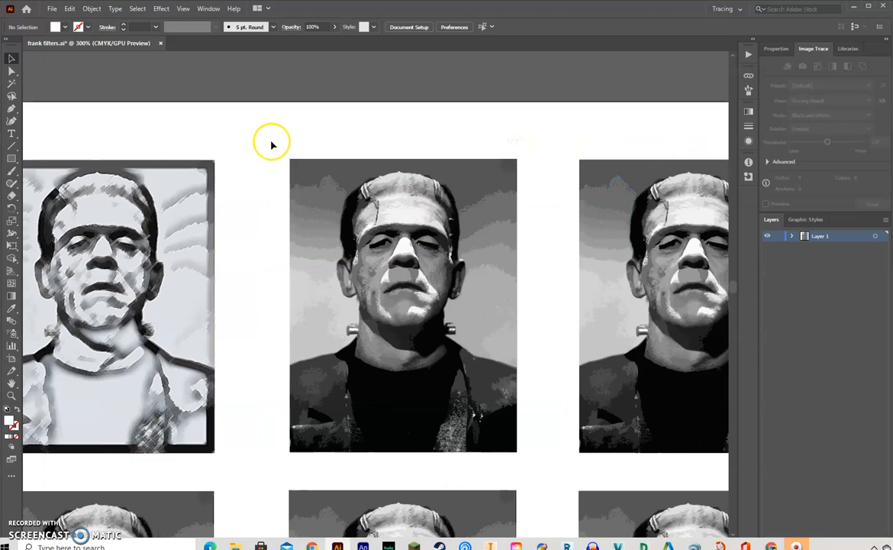
{"action": "mouse_move", "coordinate": [275, 142]}
{"action": "left_mouse_down"}
{"action": "mouse_move", "coordinate": [313, 202]}
{"action": "mouse_move", "coordinate": [538, 472]}
{"action": "mouse_move", "coordinate": [535, 463]}
{"action": "left_mouse_up"}
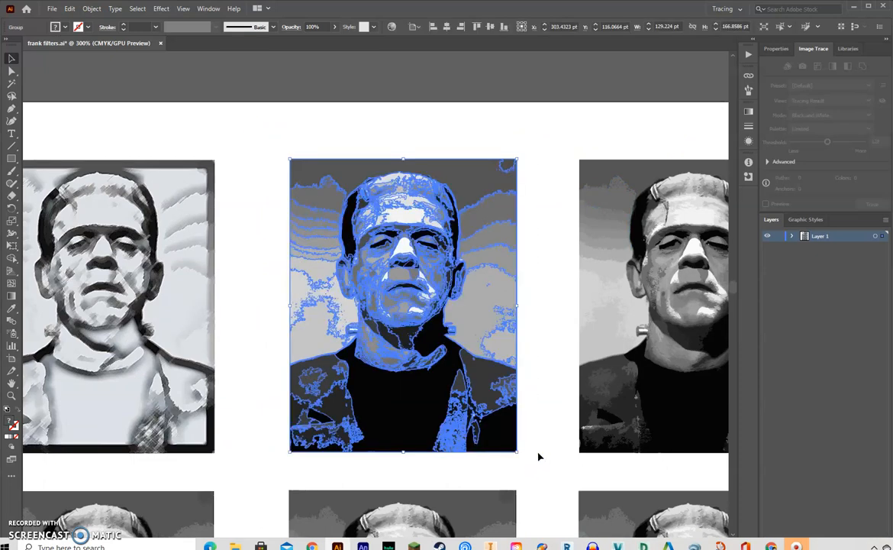
{"action": "left_click", "coordinate": [160, 9]}
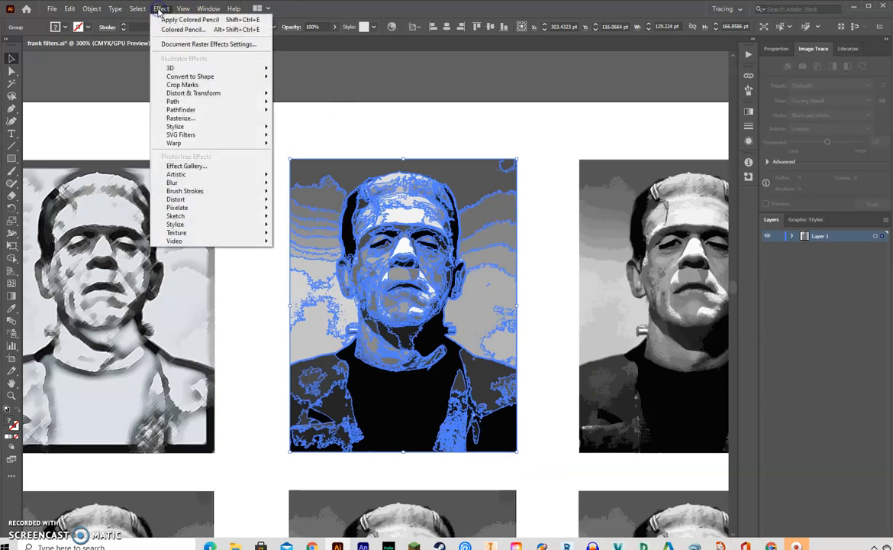
{"action": "left_click", "coordinate": [175, 167]}
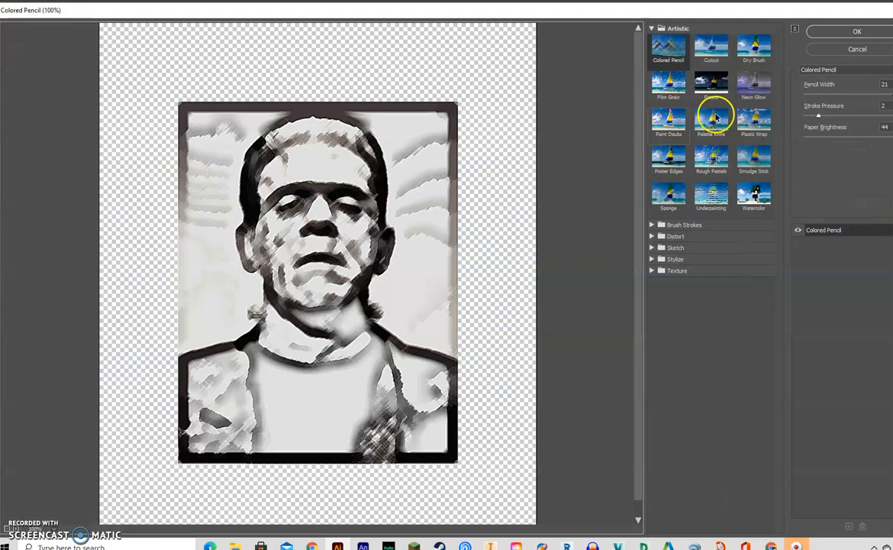
- Choose the Artistic Cutout filter and set Number of Levels to 4, Edge Simplicity to 9 and Edge Fidelity to 3
{"action": "left_click", "coordinate": [707, 55]}
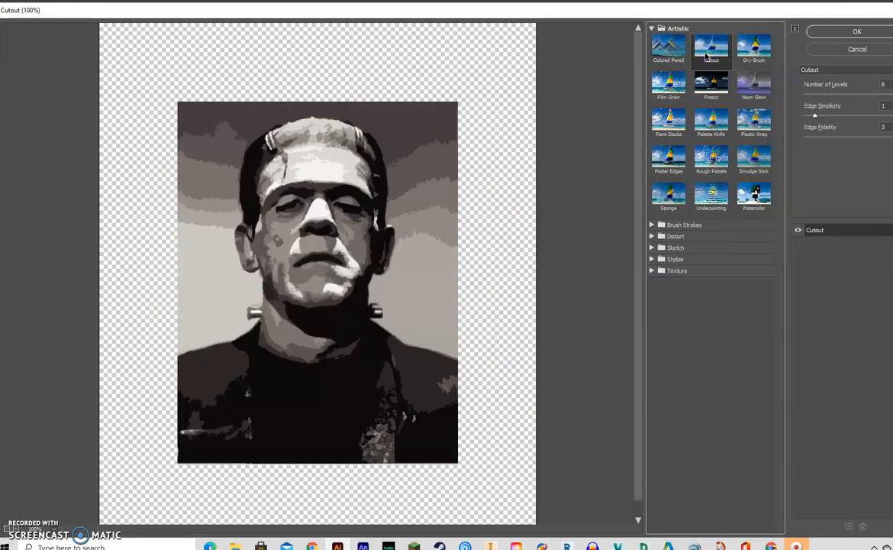
{"action": "left_click_drag", "start_coordinate": [891, 94], "coordinate": [811, 94]}
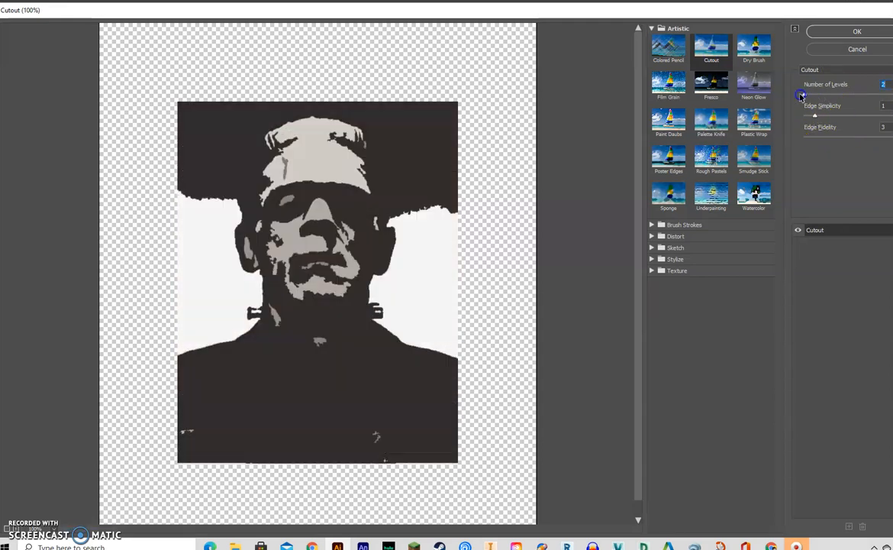
{"action": "left_click_drag", "start_coordinate": [813, 97], "coordinate": [812, 96]}
{"action": "left_click", "coordinate": [754, 49]}
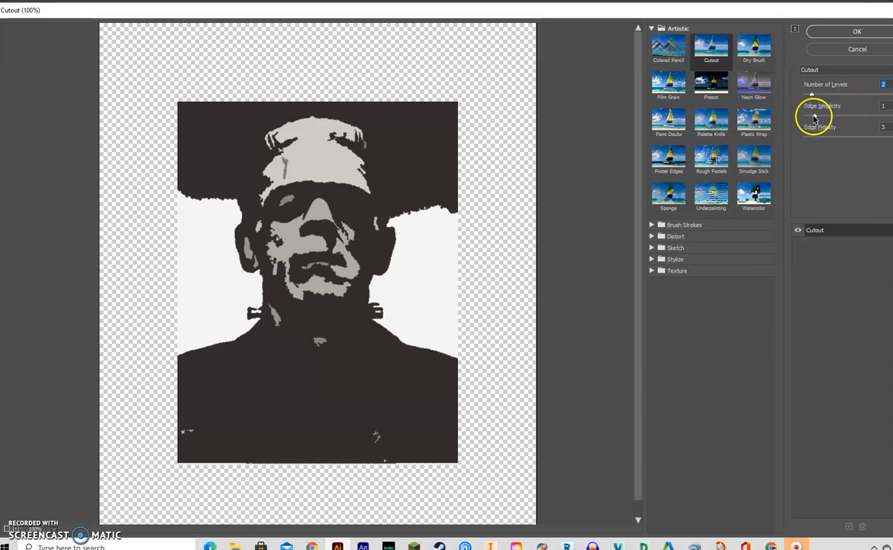
{"action": "left_click_drag", "start_coordinate": [810, 115], "coordinate": [892, 128]}
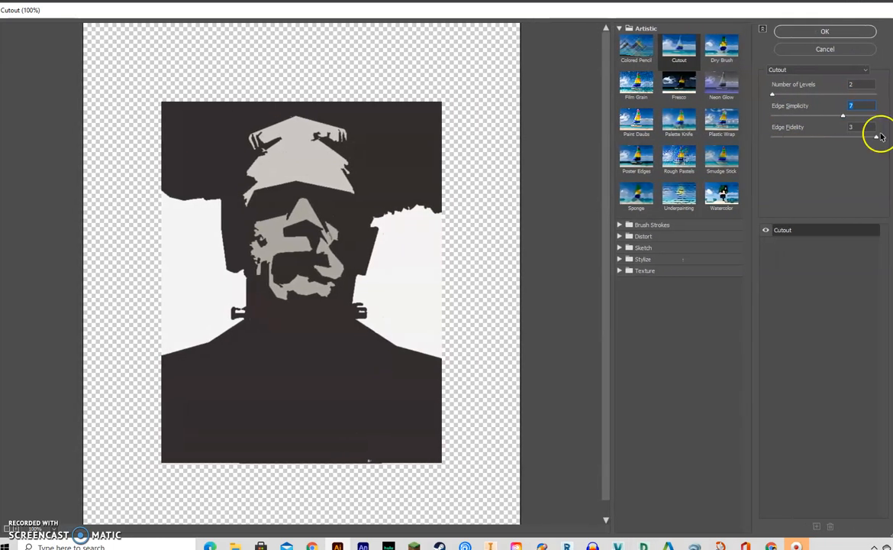
{"action": "left_click_drag", "start_coordinate": [842, 115], "coordinate": [875, 116]}
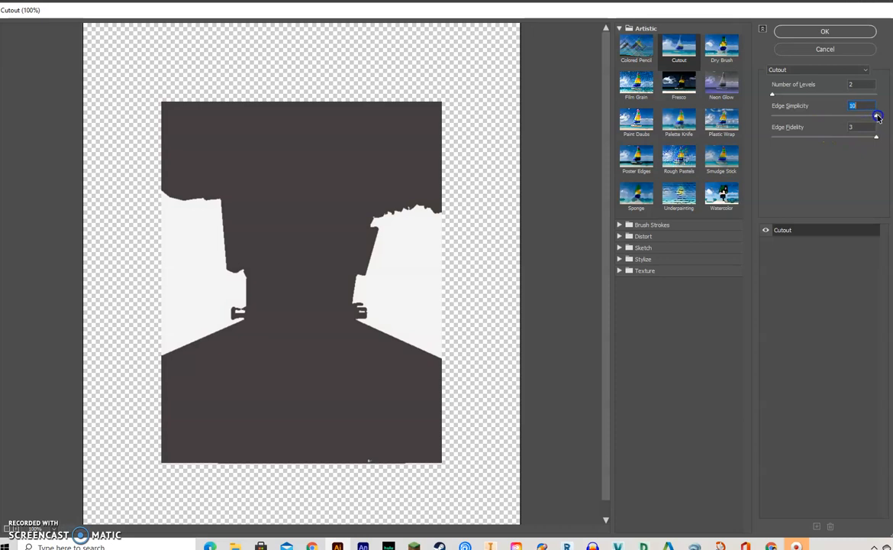
{"action": "left_click_drag", "start_coordinate": [876, 117], "coordinate": [830, 116]}
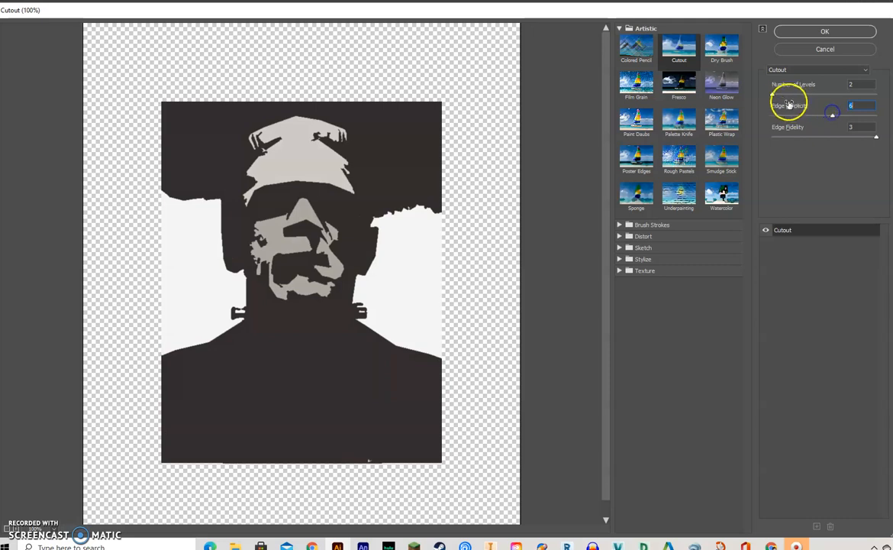
{"action": "left_click_drag", "start_coordinate": [774, 93], "coordinate": [868, 119]}
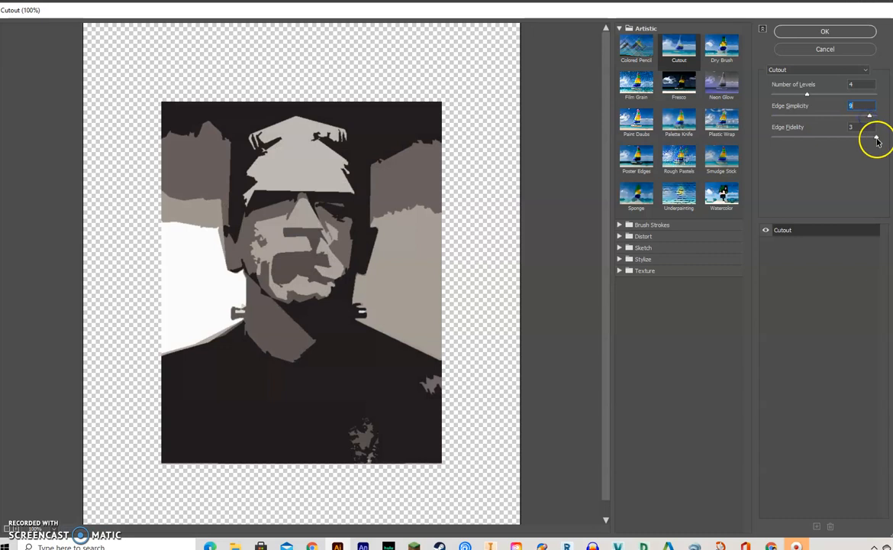
{"action": "mouse_move", "coordinate": [876, 138]}
{"action": "left_mouse_down"}
{"action": "mouse_move", "coordinate": [764, 141]}
{"action": "mouse_move", "coordinate": [860, 145]}
{"action": "left_mouse_up"}
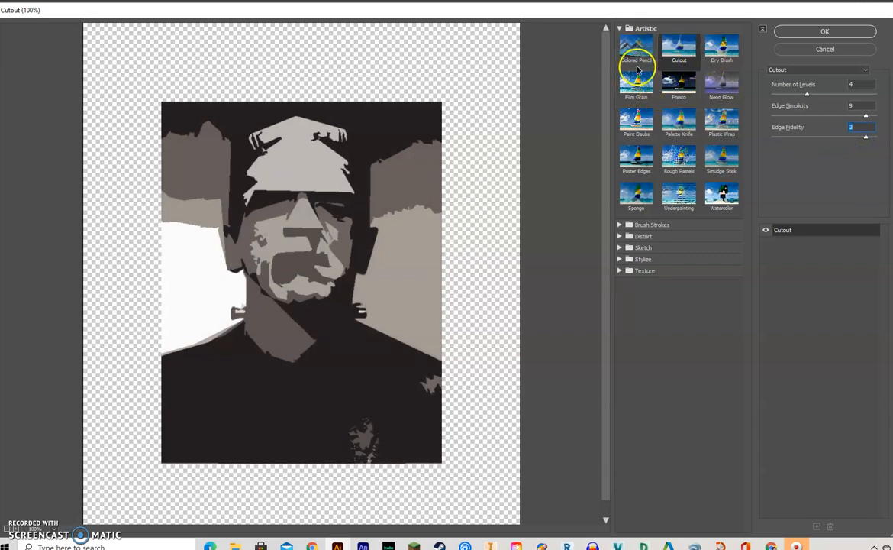
- Preview the Dry Brush, Film Grain and Fresco filters on the middle portrait
{"action": "left_click", "coordinate": [721, 50]}
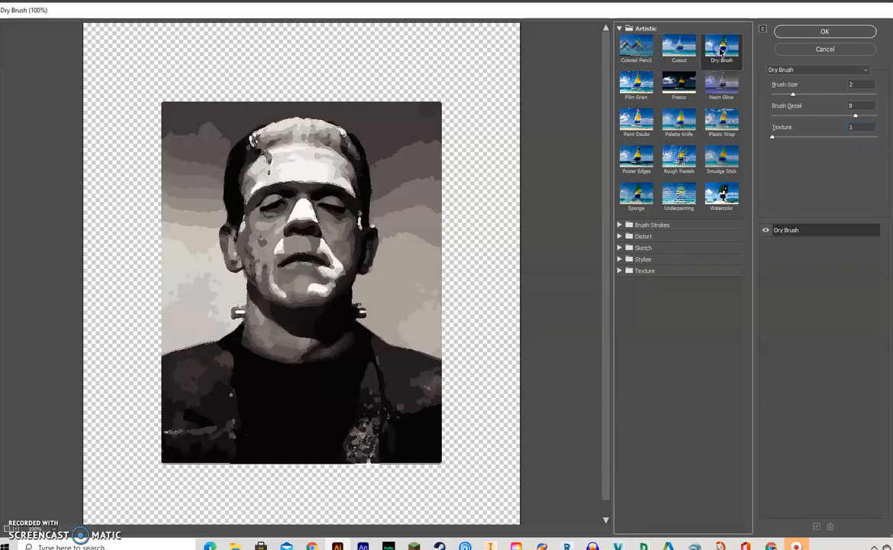
{"action": "left_click", "coordinate": [642, 83]}
{"action": "left_click", "coordinate": [678, 82]}
- Return to the Cutout filter, apply it to the middle portrait of the first row, and deselect the portrait
{"action": "left_click", "coordinate": [682, 43]}
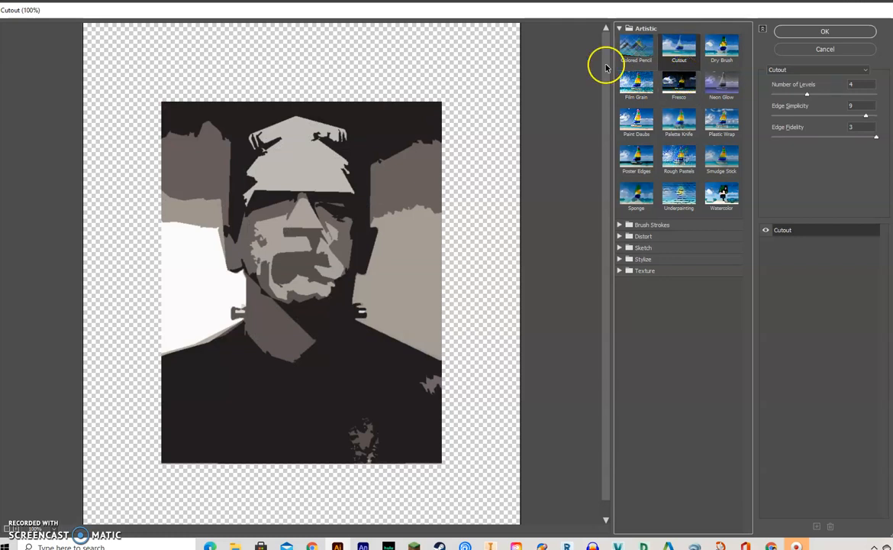
{"action": "left_click", "coordinate": [843, 34]}
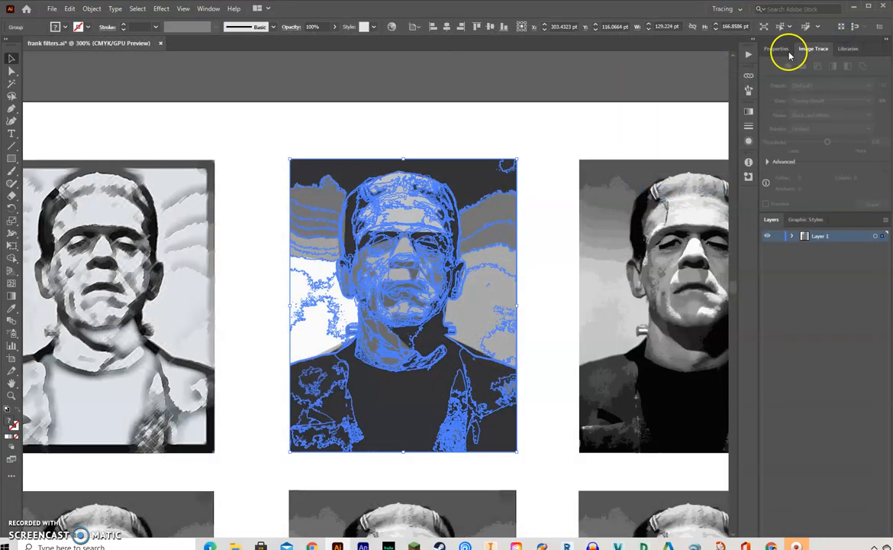
{"action": "left_click", "coordinate": [631, 123]}
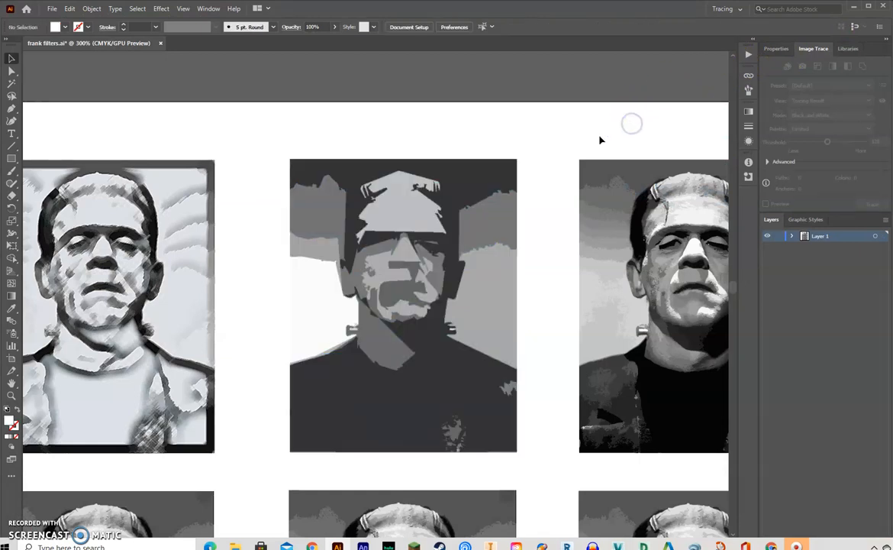
- Select the last portrait of the first row and open it in the Effect Gallery
{"action": "left_click_drag", "start_coordinate": [670, 111], "coordinate": [383, 93]}
{"action": "mouse_move", "coordinate": [268, 125]}
{"action": "left_mouse_down"}
{"action": "mouse_move", "coordinate": [485, 367]}
{"action": "mouse_move", "coordinate": [532, 445]}
{"action": "left_mouse_up"}
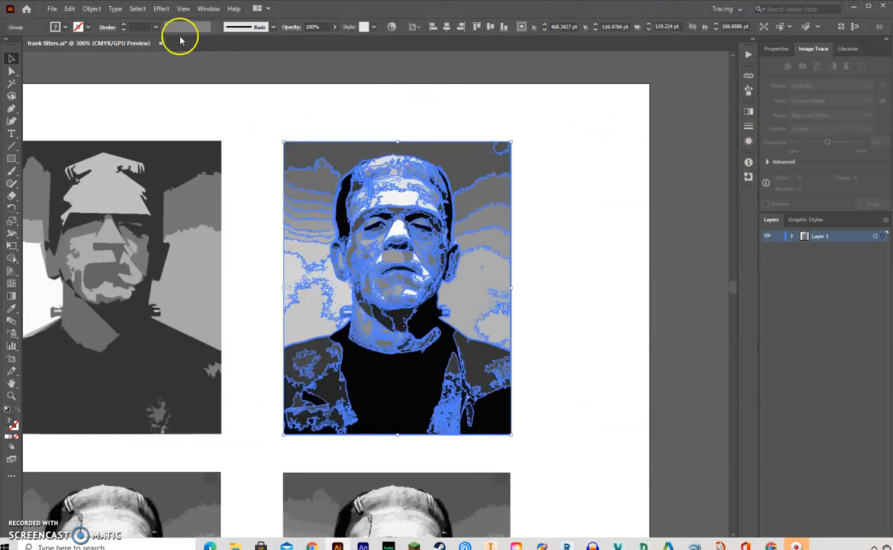
{"action": "left_click", "coordinate": [161, 9]}
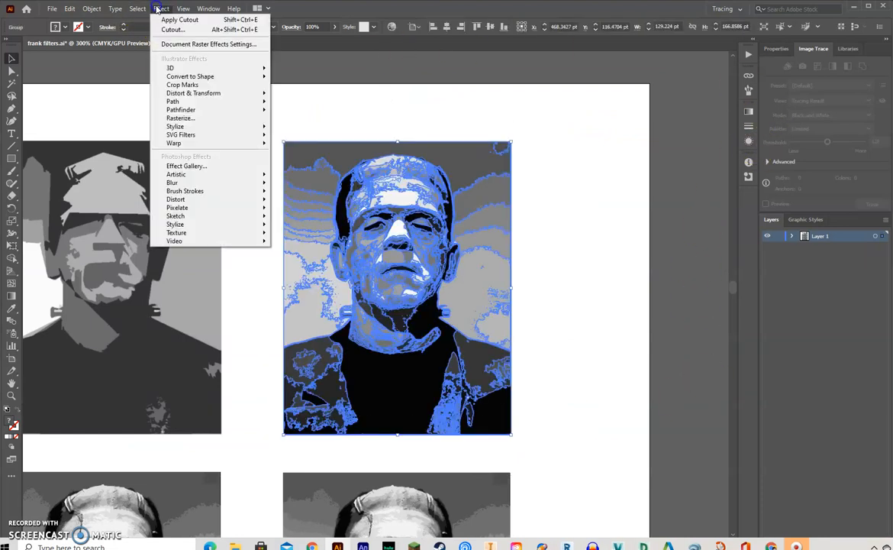
{"action": "left_click", "coordinate": [185, 166]}
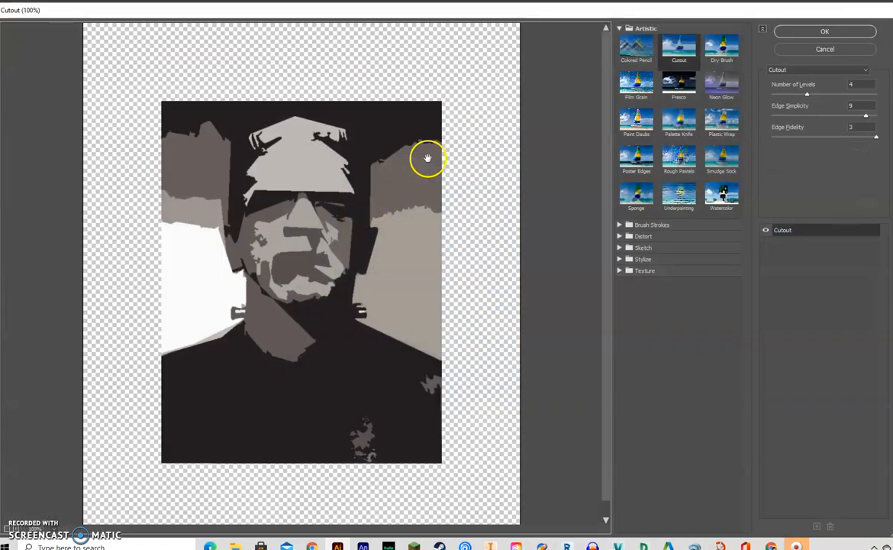
- Apply the Dry Brush filter with Brush Size 10, Brush Detail 0 and Texture 3, and deselect the portrait
{"action": "left_click", "coordinate": [714, 54]}
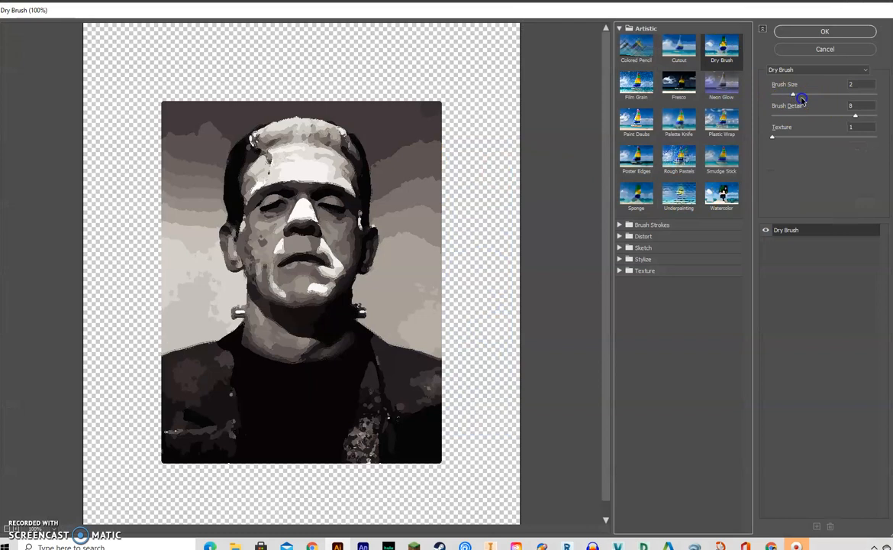
{"action": "left_click_drag", "start_coordinate": [793, 93], "coordinate": [876, 94]}
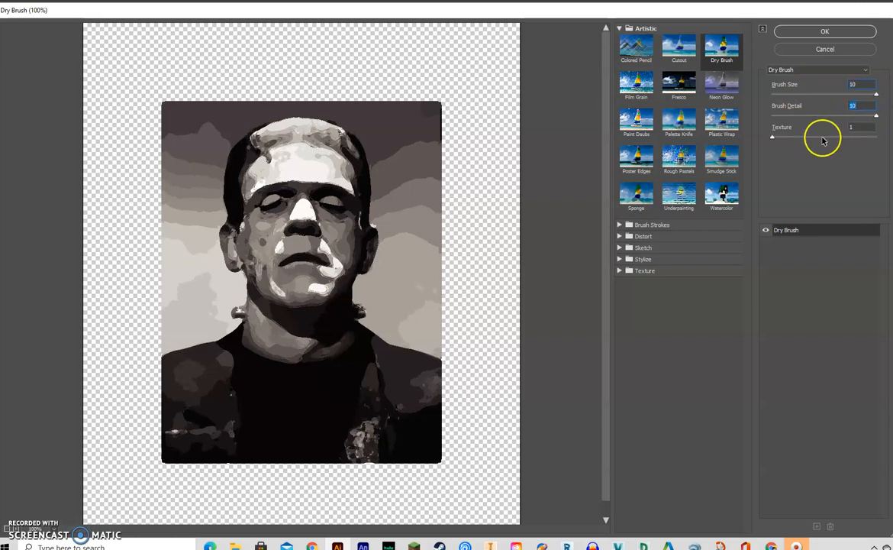
{"action": "left_click_drag", "start_coordinate": [875, 115], "coordinate": [759, 119]}
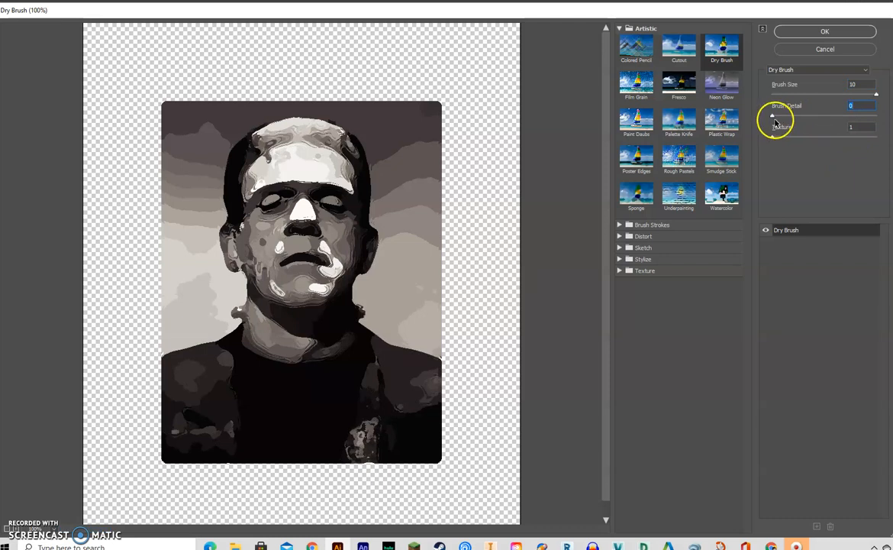
{"action": "left_click_drag", "start_coordinate": [773, 140], "coordinate": [882, 141]}
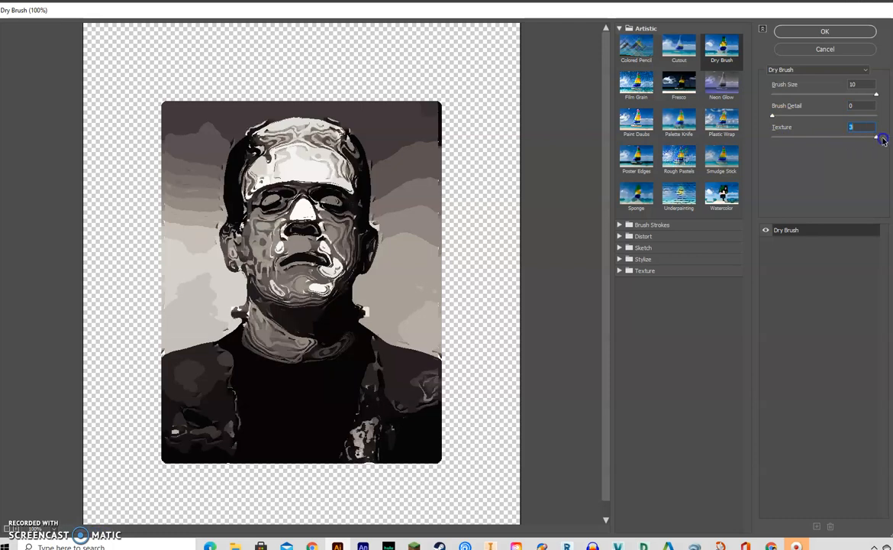
{"action": "left_click_drag", "start_coordinate": [773, 116], "coordinate": [871, 118]}
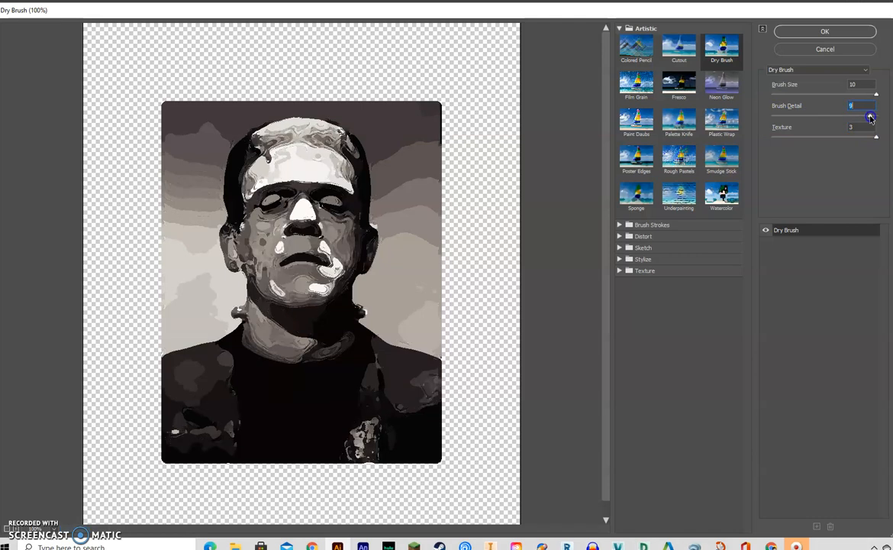
{"action": "left_click_drag", "start_coordinate": [871, 118], "coordinate": [745, 104]}
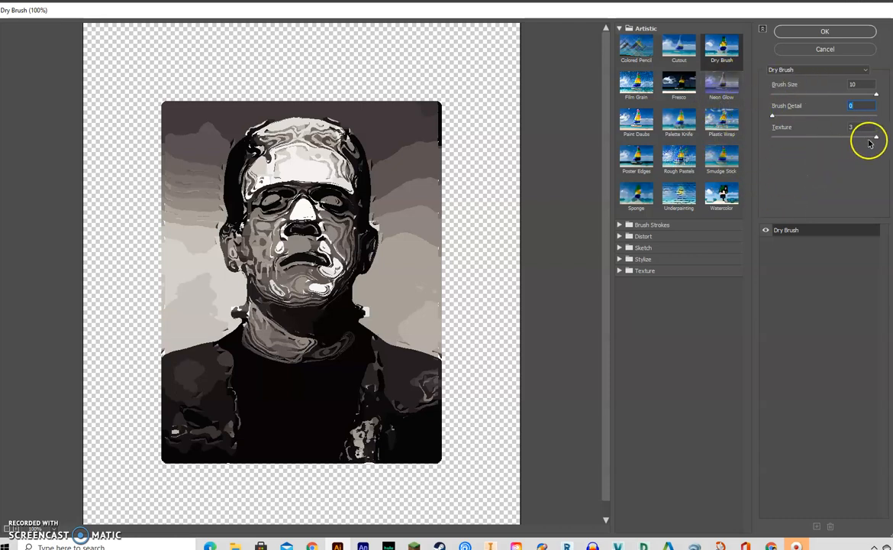
{"action": "left_click", "coordinate": [824, 49]}
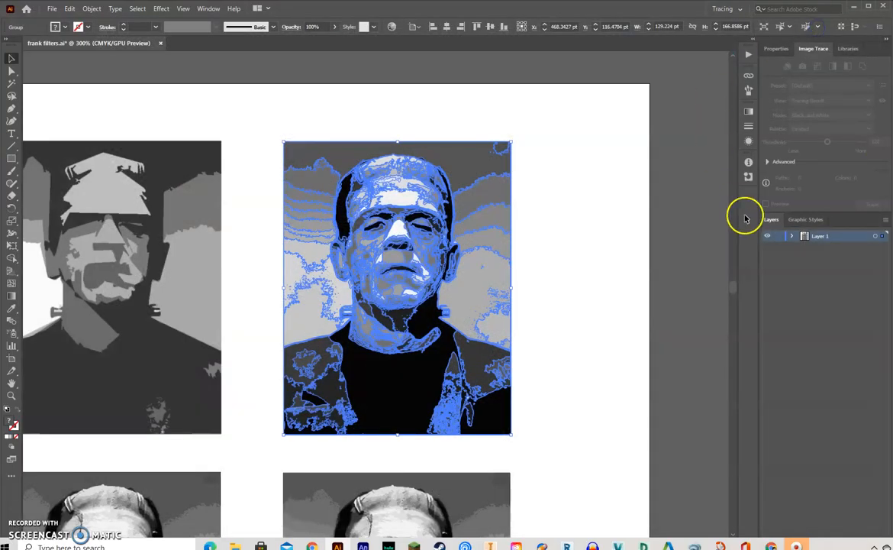
{"action": "left_click", "coordinate": [600, 214]}
- Select the first portrait of the second row and open it in the Effect Gallery
{"action": "left_click_drag", "start_coordinate": [223, 195], "coordinate": [498, 142]}
{"action": "left_click_drag", "start_coordinate": [278, 258], "coordinate": [479, 122]}
{"action": "left_click_drag", "start_coordinate": [476, 228], "coordinate": [463, 143]}
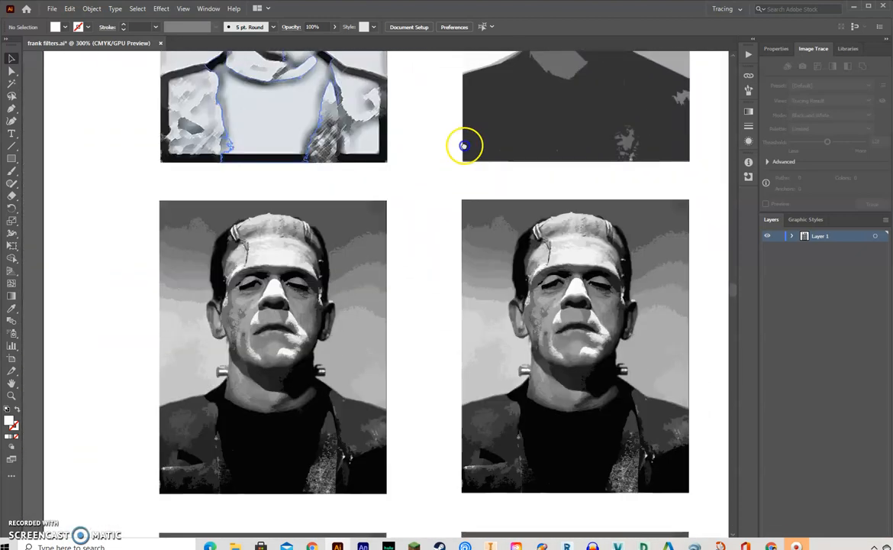
{"action": "left_click_drag", "start_coordinate": [441, 218], "coordinate": [472, 159]}
{"action": "left_click_drag", "start_coordinate": [180, 130], "coordinate": [435, 442]}
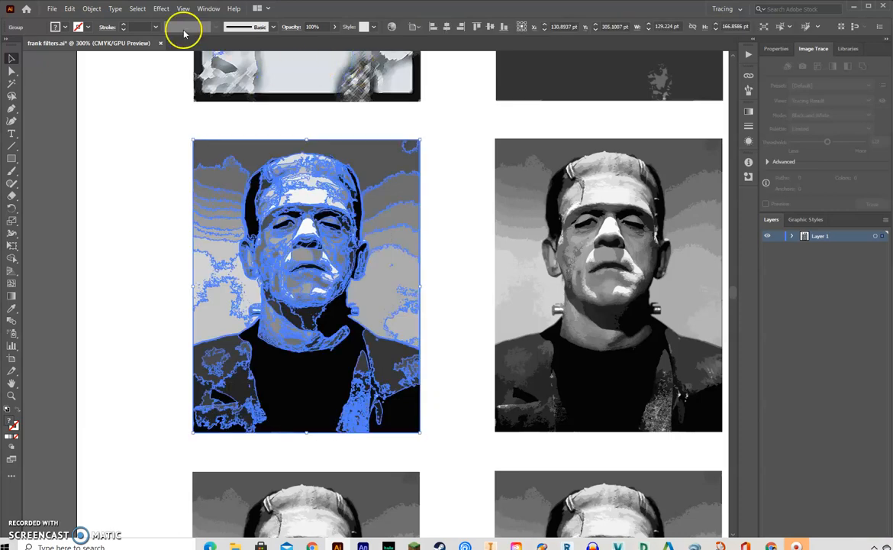
{"action": "left_click", "coordinate": [161, 9]}
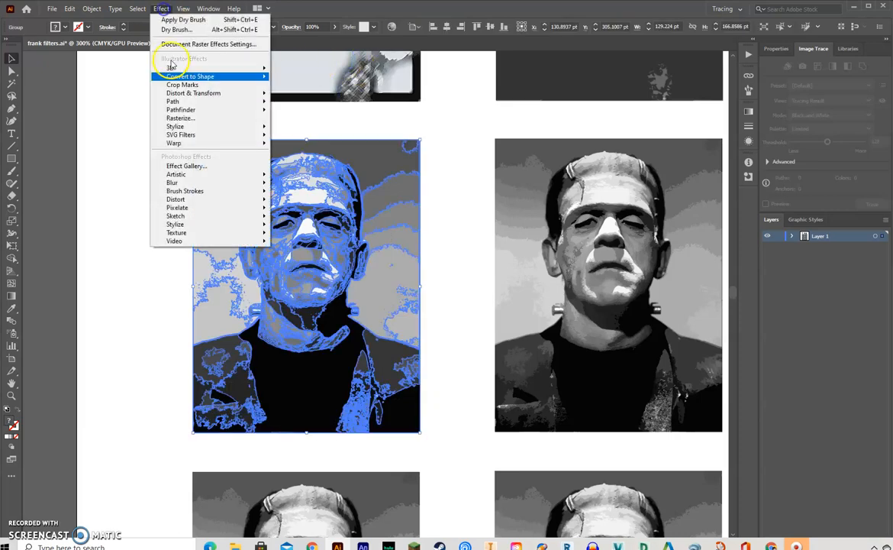
{"action": "left_click", "coordinate": [196, 168]}
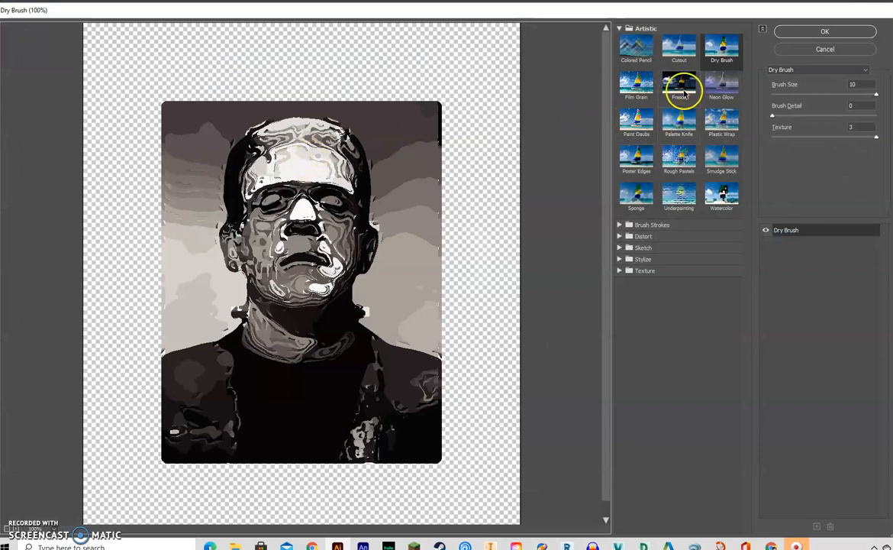
- Apply the Film Grain filter with Grain 16, Highlight Area 20 and Intensity 10, and deselect the portrait
{"action": "left_click", "coordinate": [638, 86]}
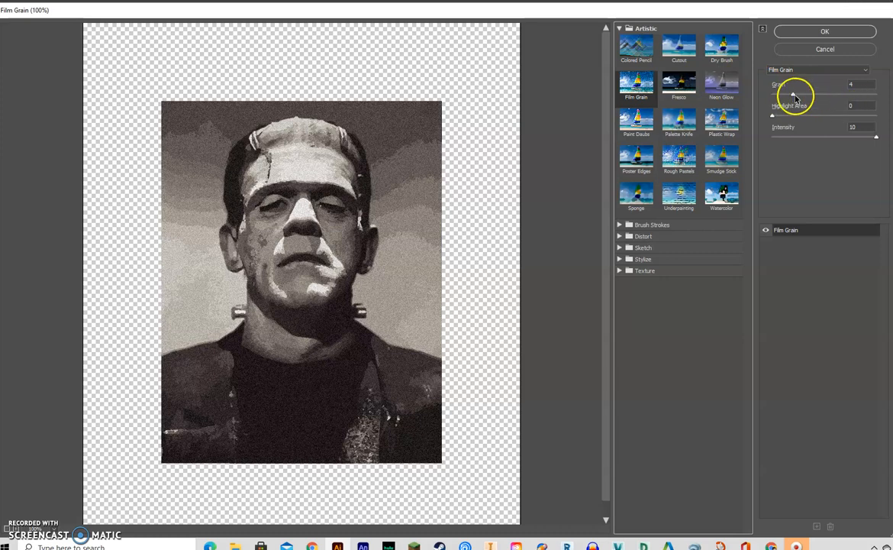
{"action": "left_click_drag", "start_coordinate": [793, 94], "coordinate": [855, 94]}
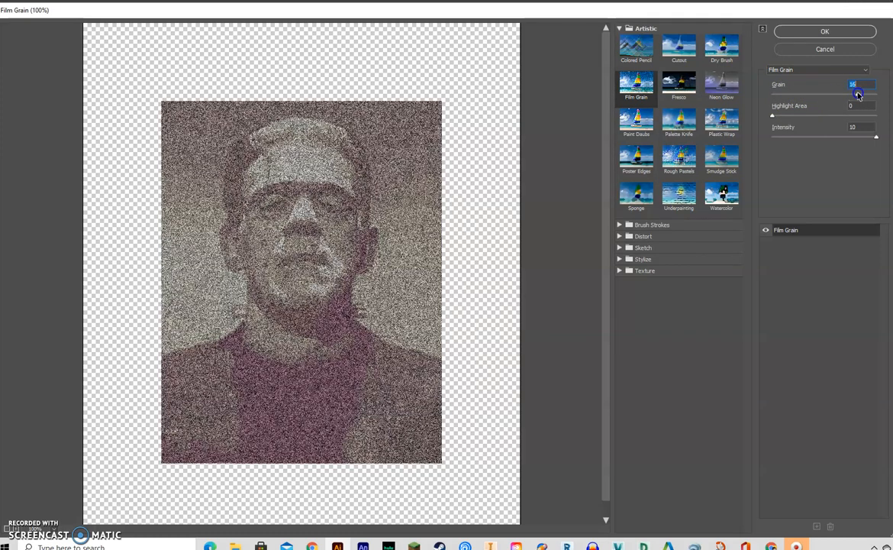
{"action": "left_click_drag", "start_coordinate": [773, 118], "coordinate": [774, 118]}
{"action": "left_click_drag", "start_coordinate": [832, 115], "coordinate": [831, 116]}
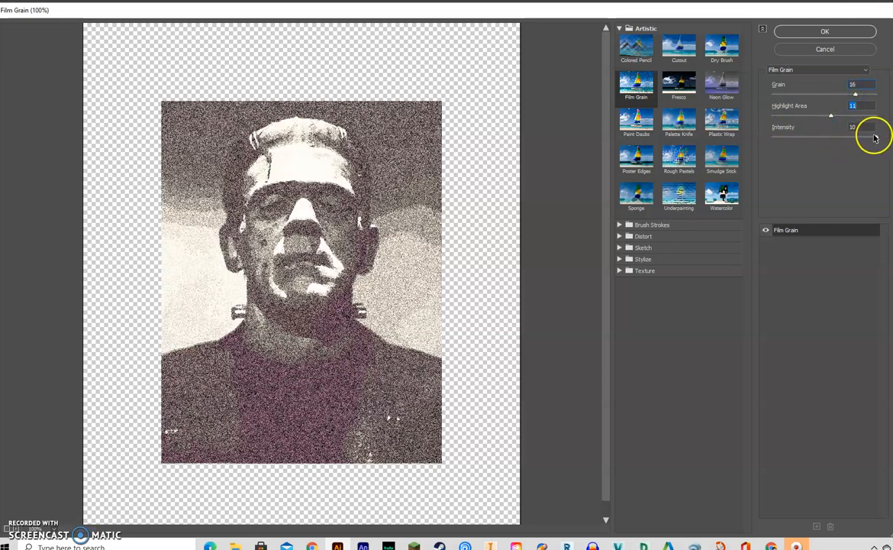
{"action": "mouse_move", "coordinate": [875, 136]}
{"action": "left_mouse_down"}
{"action": "mouse_move", "coordinate": [762, 145]}
{"action": "mouse_move", "coordinate": [875, 139]}
{"action": "left_mouse_up"}
{"action": "left_click_drag", "start_coordinate": [830, 118], "coordinate": [875, 123]}
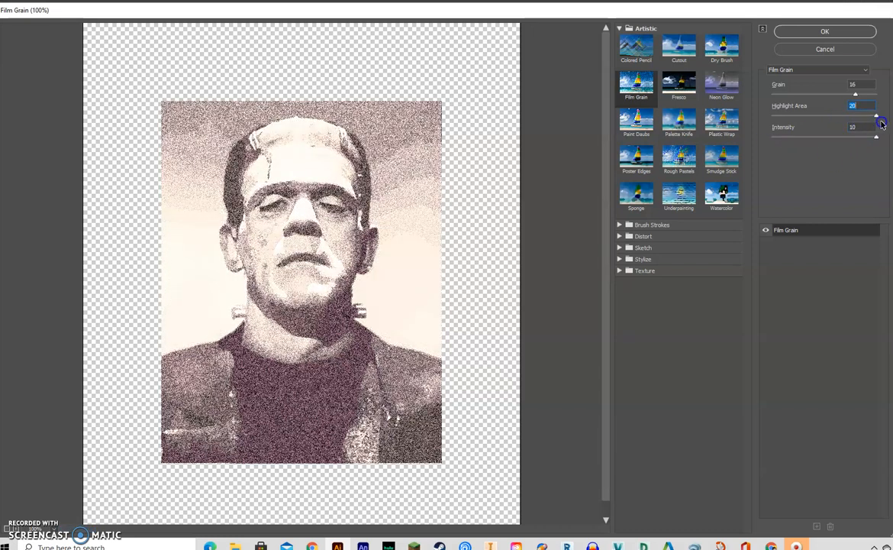
{"action": "mouse_move", "coordinate": [856, 94]}
{"action": "left_mouse_down"}
{"action": "mouse_move", "coordinate": [753, 89]}
{"action": "mouse_move", "coordinate": [810, 86]}
{"action": "mouse_move", "coordinate": [882, 108]}
{"action": "mouse_move", "coordinate": [718, 93]}
{"action": "mouse_move", "coordinate": [856, 95]}
{"action": "left_mouse_up"}
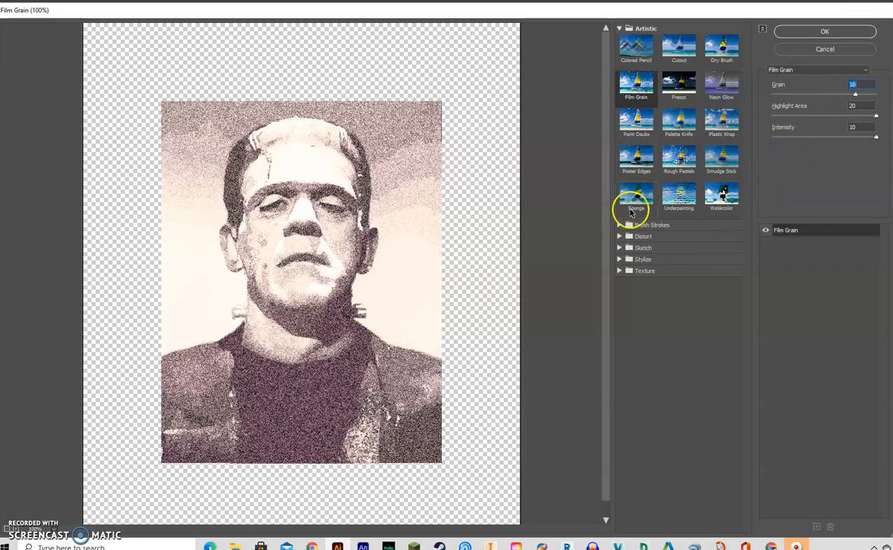
{"action": "left_click", "coordinate": [801, 35]}
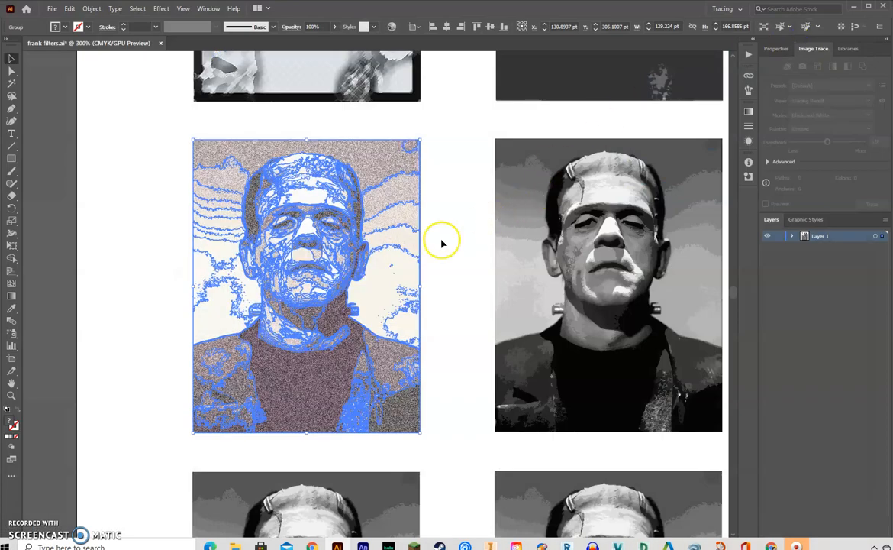
{"action": "left_click", "coordinate": [442, 243]}
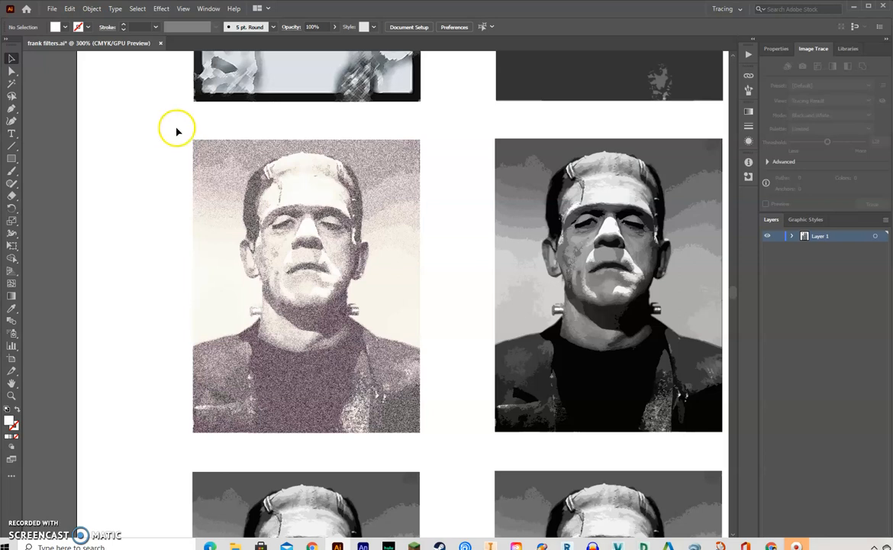
- Reopen the second row's first portrait in the Effect Gallery and preview the Paint Daubs filter
{"action": "mouse_move", "coordinate": [179, 129]}
{"action": "left_mouse_down"}
{"action": "mouse_move", "coordinate": [273, 248]}
{"action": "mouse_move", "coordinate": [453, 421]}
{"action": "mouse_move", "coordinate": [446, 443]}
{"action": "left_mouse_up"}
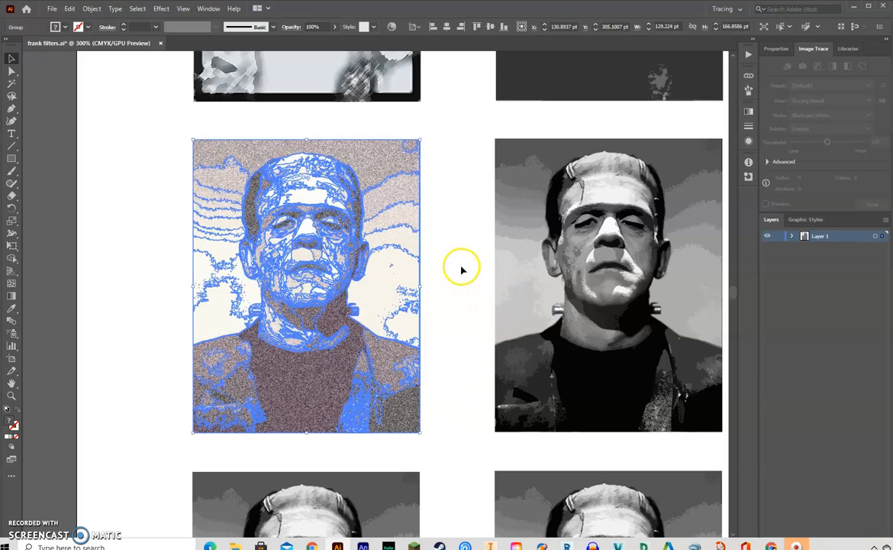
{"action": "left_click", "coordinate": [162, 8]}
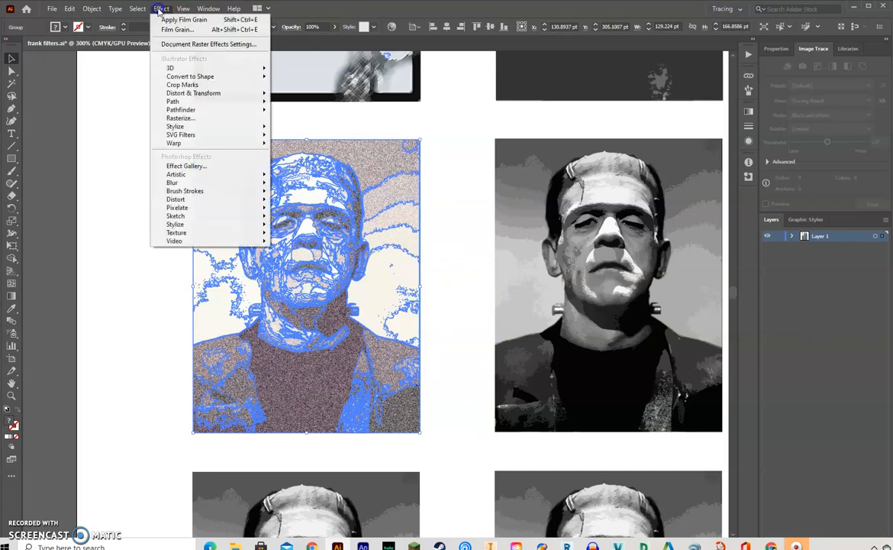
{"action": "left_click", "coordinate": [187, 166]}
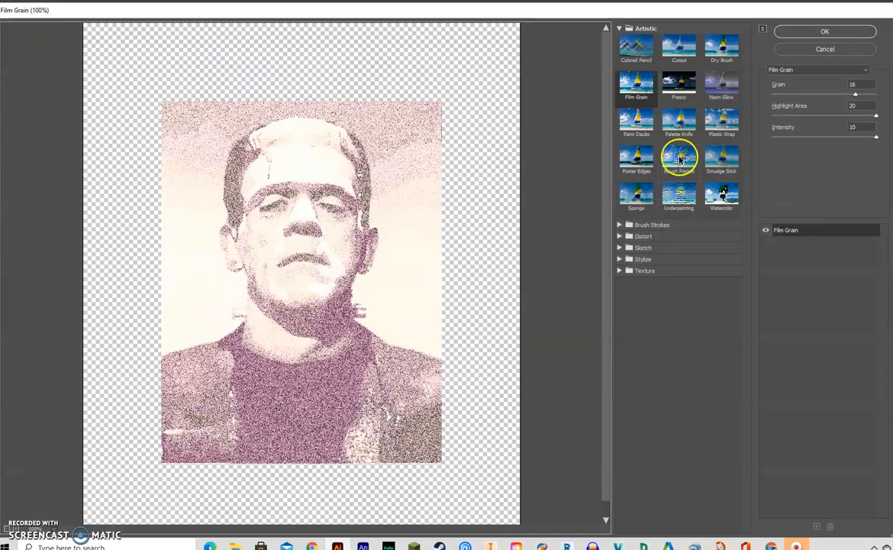
{"action": "left_click", "coordinate": [633, 125]}
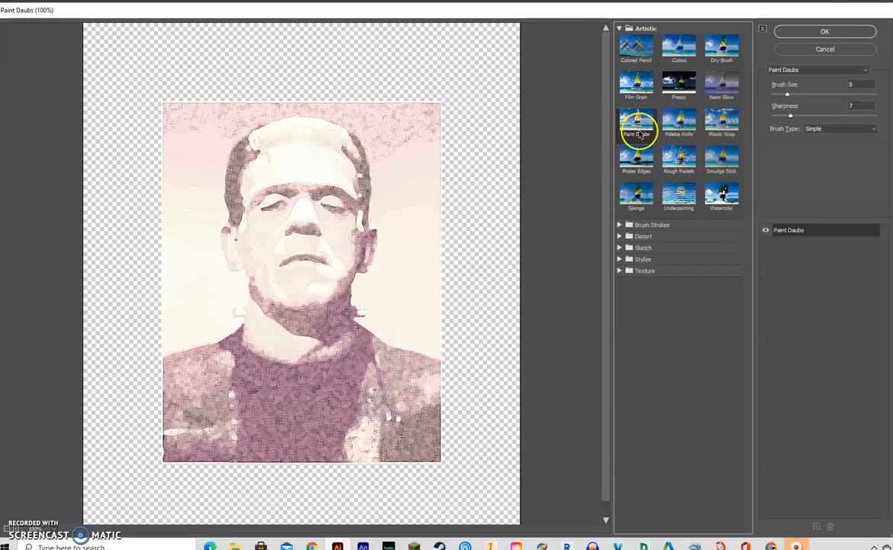
- Choose the Neon Glow filter and set Glow Size to 24, Glow Brightness to 20 and the glow color to purple
{"action": "left_click", "coordinate": [721, 88]}
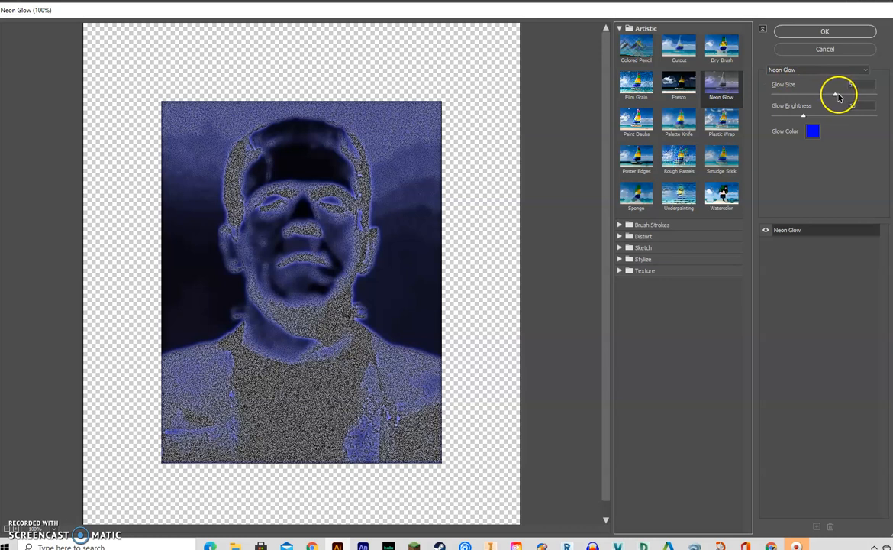
{"action": "left_click_drag", "start_coordinate": [836, 95], "coordinate": [883, 96]}
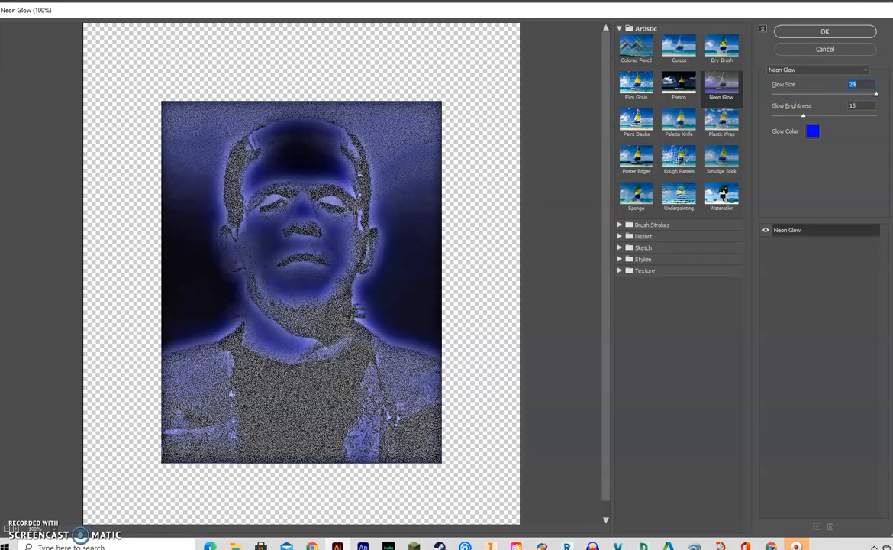
{"action": "mouse_move", "coordinate": [804, 117]}
{"action": "left_mouse_down"}
{"action": "mouse_move", "coordinate": [871, 114]}
{"action": "mouse_move", "coordinate": [756, 117]}
{"action": "mouse_move", "coordinate": [818, 118]}
{"action": "left_mouse_up"}
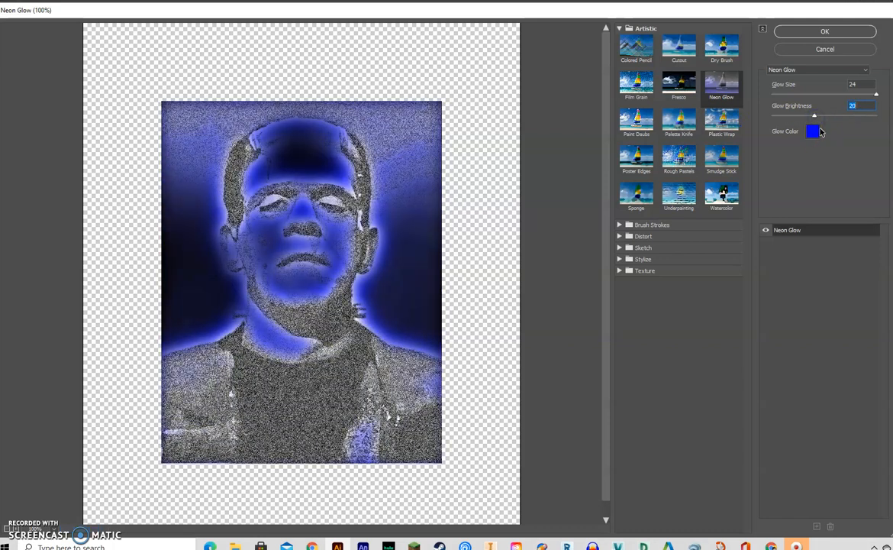
{"action": "left_click", "coordinate": [819, 132]}
{"action": "left_click", "coordinate": [763, 219]}
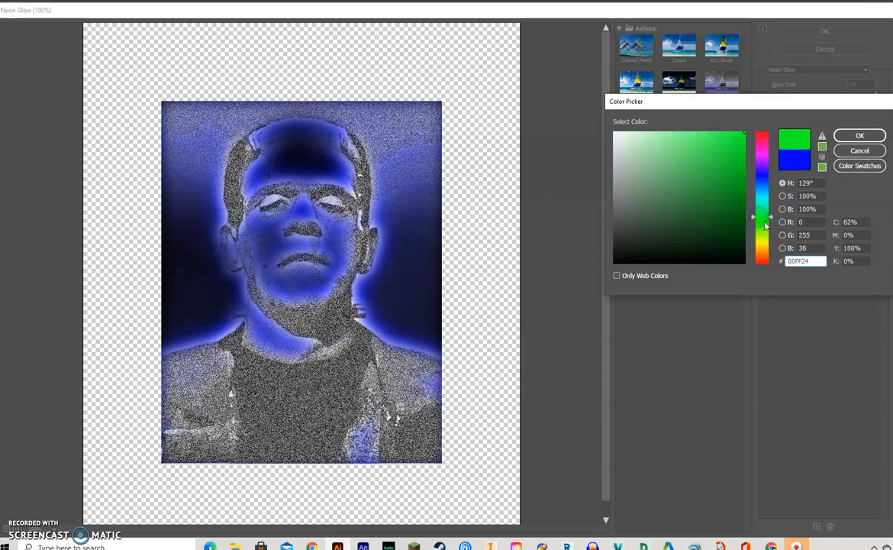
{"action": "left_click", "coordinate": [855, 136]}
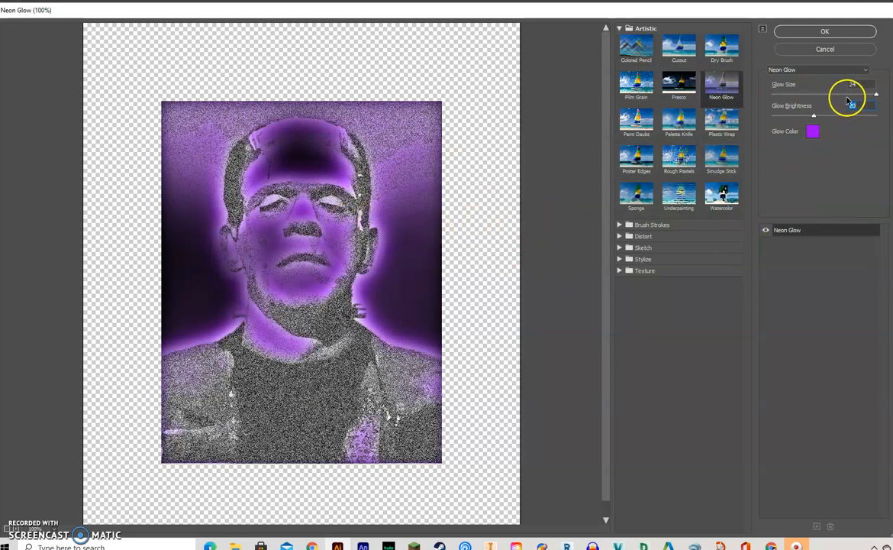
- Set the Neon Glow's Glow Size to -24 and Glow Brightness to 48, apply the filter, and deselect the portrait
{"action": "left_click_drag", "start_coordinate": [877, 95], "coordinate": [671, 99]}
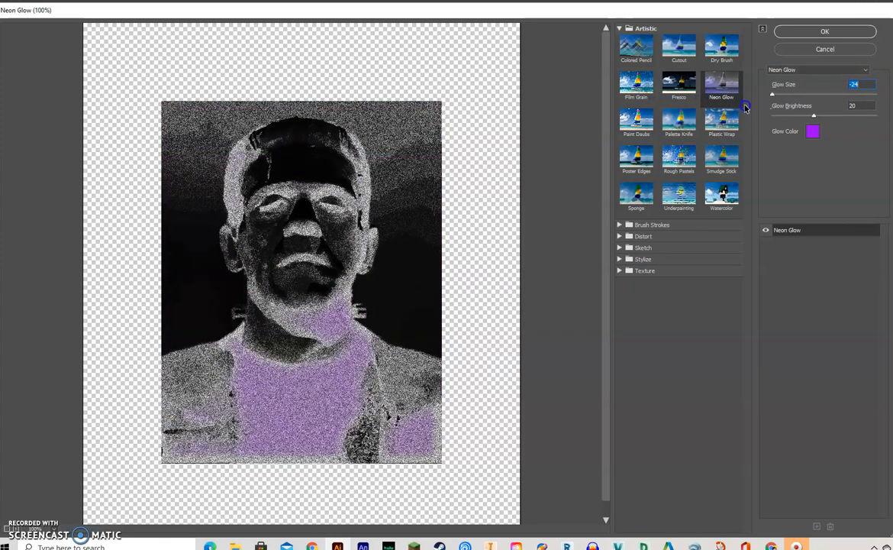
{"action": "left_click_drag", "start_coordinate": [712, 109], "coordinate": [723, 111]}
{"action": "left_click", "coordinate": [814, 115]}
{"action": "left_click_drag", "start_coordinate": [860, 117], "coordinate": [873, 118]}
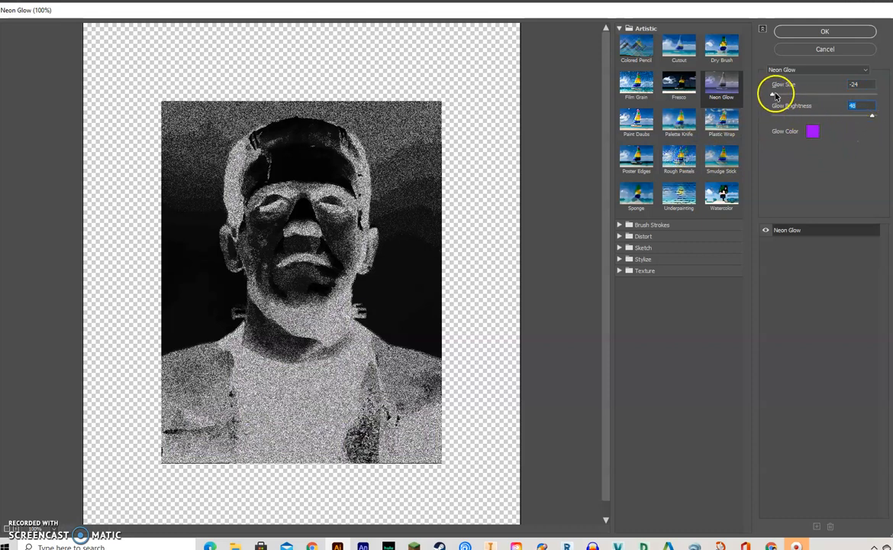
{"action": "left_click", "coordinate": [809, 30]}
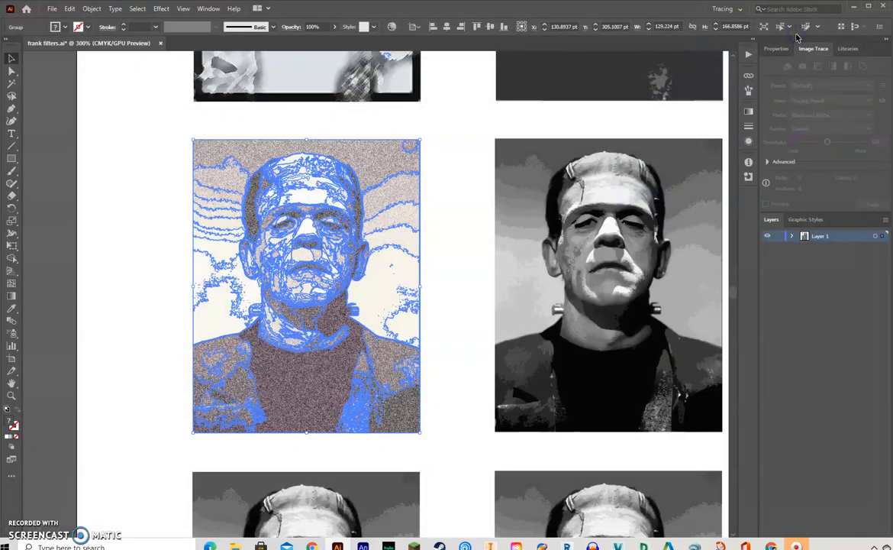
{"action": "left_click", "coordinate": [451, 198]}
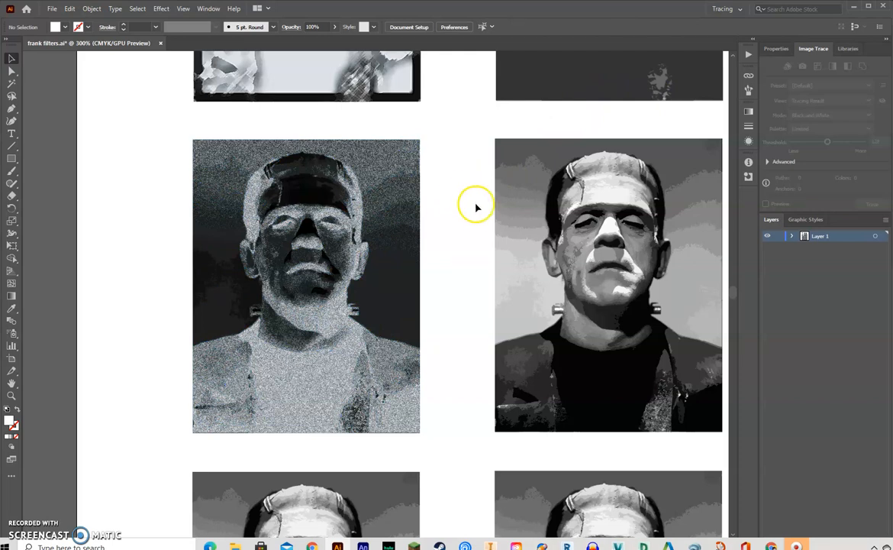
- Open the second row's middle portrait in the Effect Gallery, preview Plastic Wrap and Rough Pastels, and choose the Watercolor filter
{"action": "left_click_drag", "start_coordinate": [474, 202], "coordinate": [309, 195]}
{"action": "mouse_move", "coordinate": [317, 116]}
{"action": "left_mouse_down"}
{"action": "mouse_move", "coordinate": [498, 326]}
{"action": "mouse_move", "coordinate": [571, 392]}
{"action": "mouse_move", "coordinate": [572, 423]}
{"action": "left_mouse_up"}
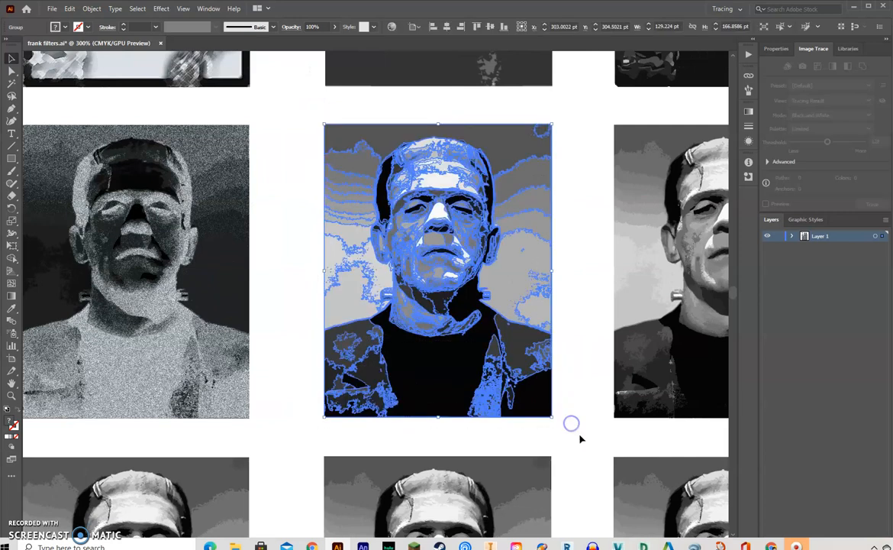
{"action": "left_click", "coordinate": [162, 9]}
{"action": "left_click", "coordinate": [184, 166]}
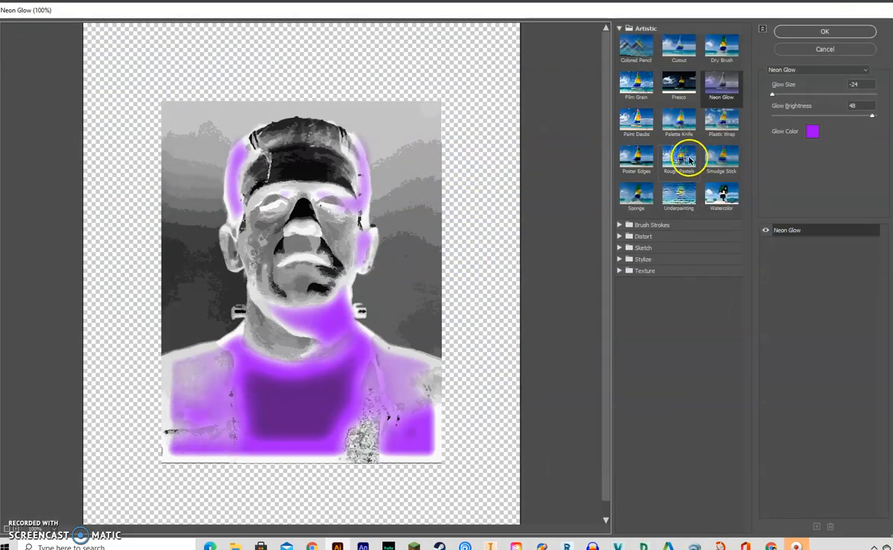
{"action": "left_click", "coordinate": [717, 122]}
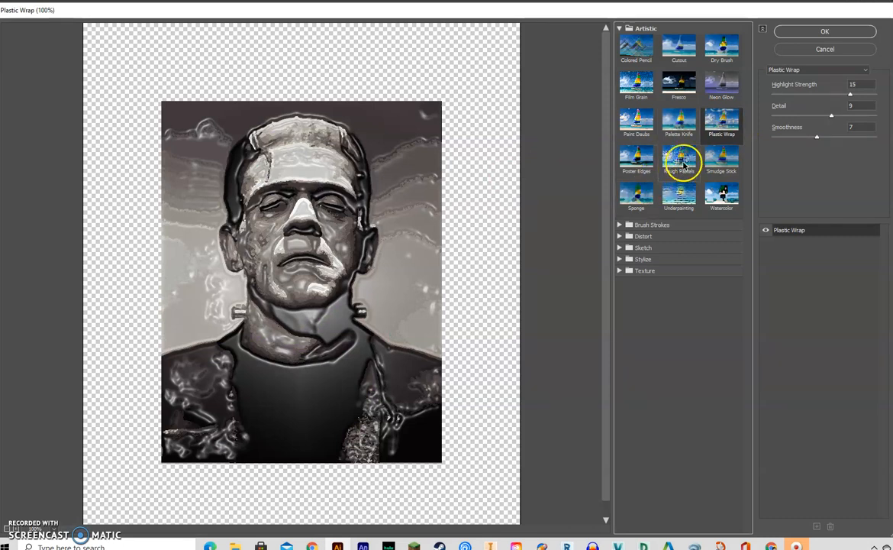
{"action": "left_click", "coordinate": [681, 160]}
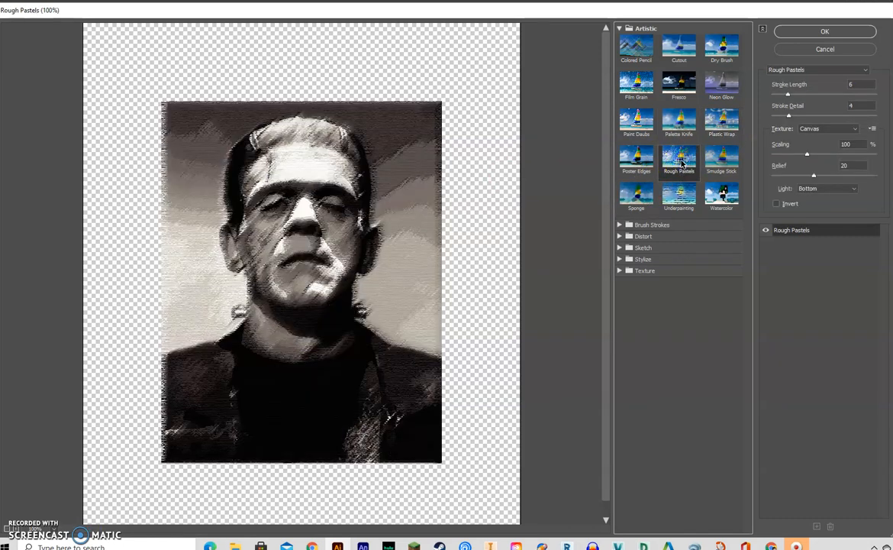
{"action": "left_click", "coordinate": [730, 200]}
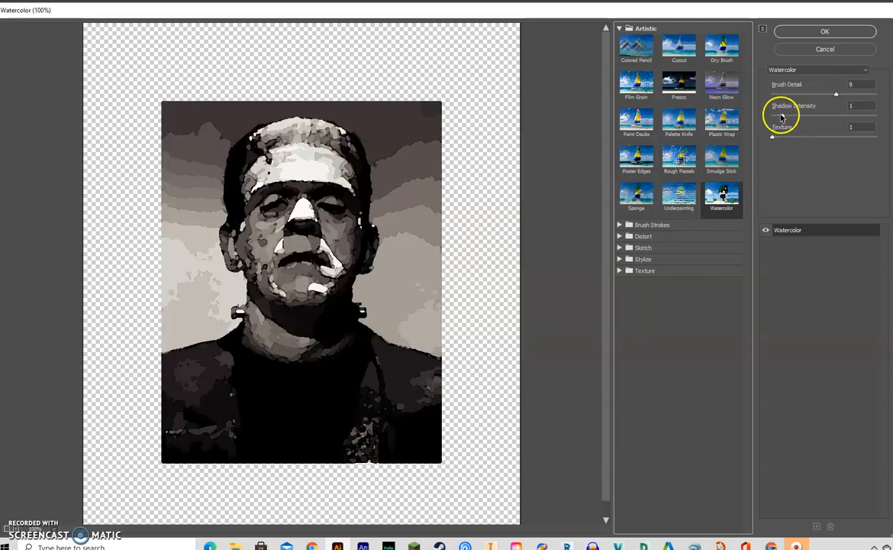
- Set the Watercolor's Brush Detail to 1, Shadow Intensity to 0 and Texture to 3, apply the filter, and deselect the portrait
{"action": "left_click_drag", "start_coordinate": [782, 117], "coordinate": [772, 116]}
{"action": "left_click_drag", "start_coordinate": [837, 92], "coordinate": [830, 96]}
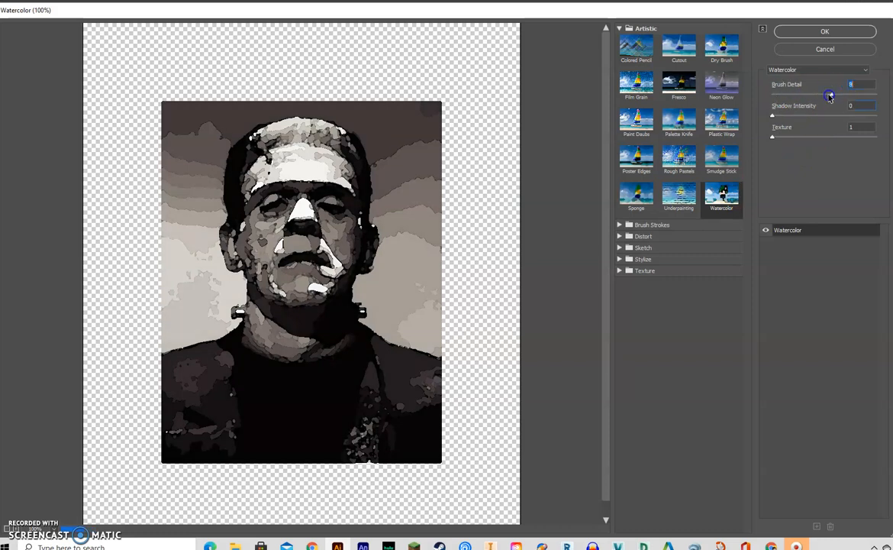
{"action": "left_click_drag", "start_coordinate": [773, 96], "coordinate": [877, 96]}
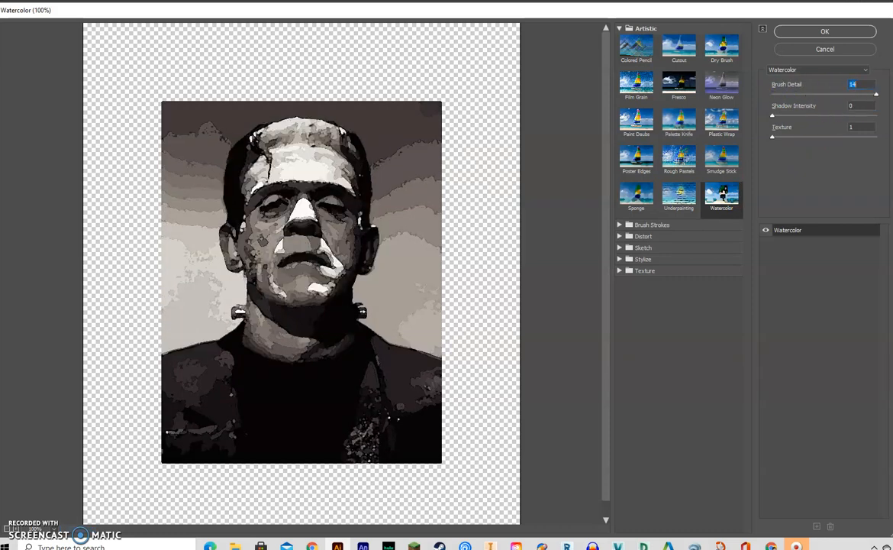
{"action": "left_click_drag", "start_coordinate": [775, 137], "coordinate": [864, 143]}
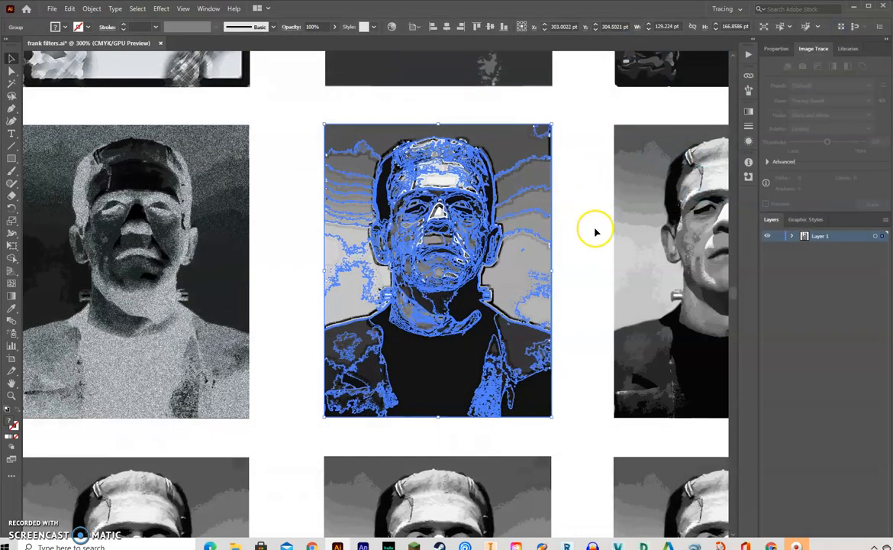
{"action": "left_click", "coordinate": [596, 233]}
- Open the second row's third portrait in the Effect Gallery, preview Smudge Stick, and choose the Rough Pastels filter
{"action": "left_click_drag", "start_coordinate": [657, 273], "coordinate": [356, 267]}
{"action": "mouse_move", "coordinate": [303, 112]}
{"action": "left_mouse_down"}
{"action": "mouse_move", "coordinate": [534, 343]}
{"action": "mouse_move", "coordinate": [548, 421]}
{"action": "left_mouse_up"}
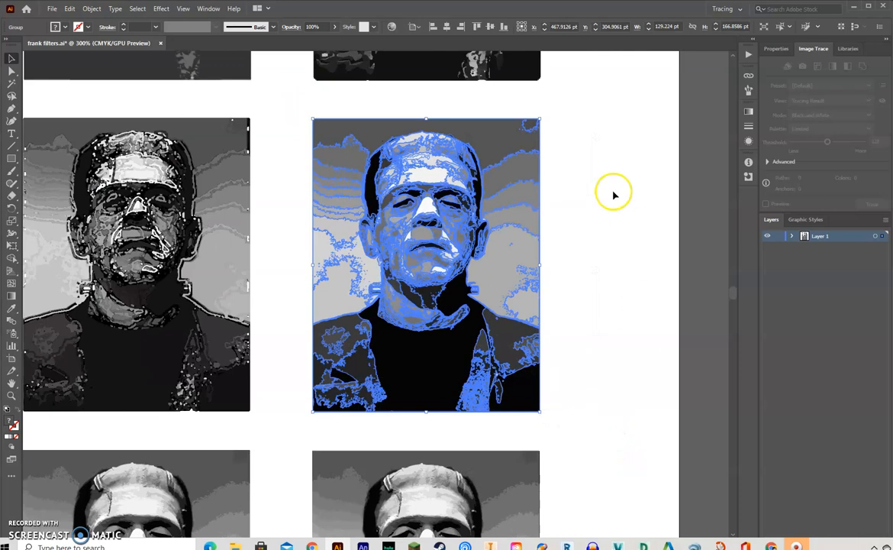
{"action": "left_click", "coordinate": [150, 9]}
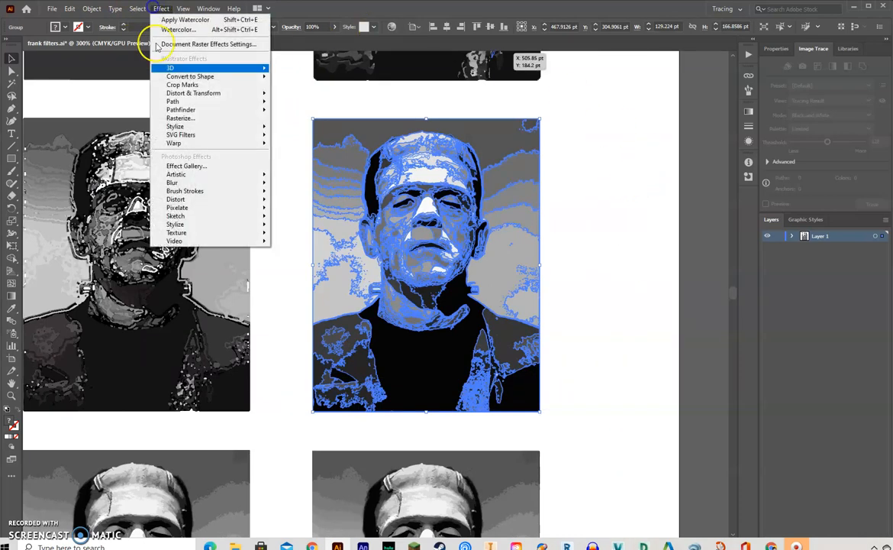
{"action": "left_click", "coordinate": [167, 164]}
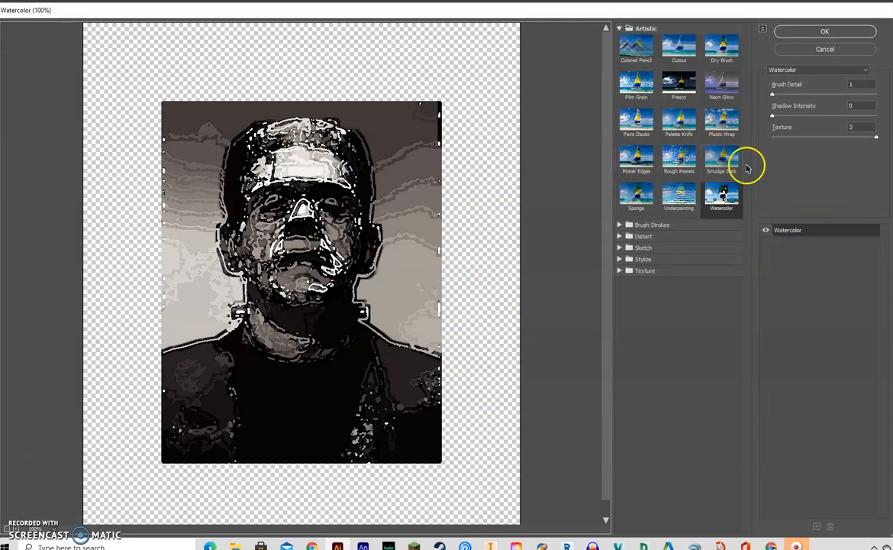
{"action": "left_click", "coordinate": [722, 158]}
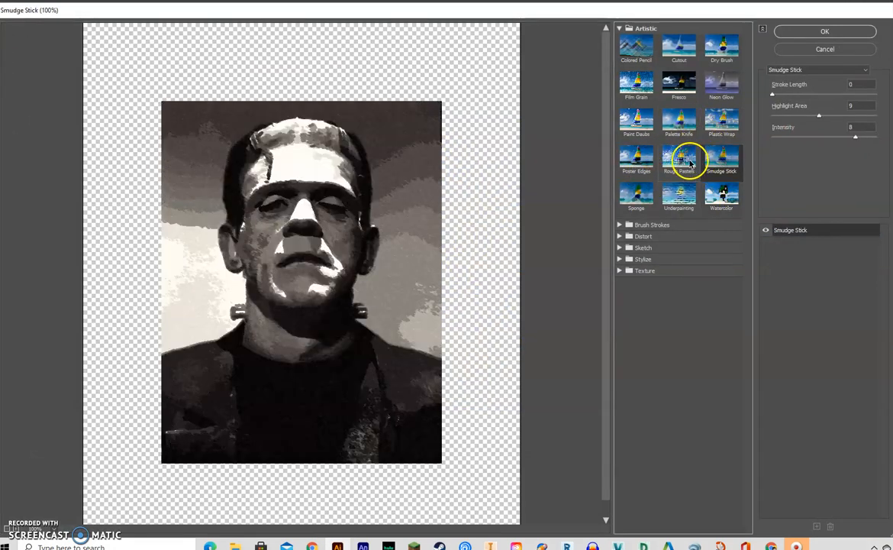
{"action": "left_click", "coordinate": [689, 163]}
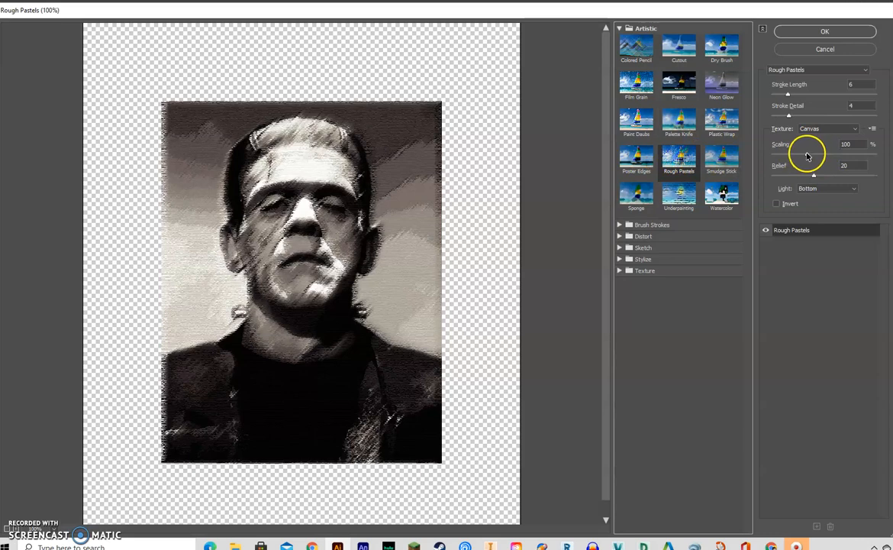
- Set the Rough Pastels' Scaling to 200%, Relief to 50 and Stroke Length to 40
{"action": "left_click_drag", "start_coordinate": [808, 155], "coordinate": [876, 157]}
{"action": "left_click_drag", "start_coordinate": [813, 176], "coordinate": [740, 176]}
{"action": "left_click_drag", "start_coordinate": [812, 178], "coordinate": [880, 176]}
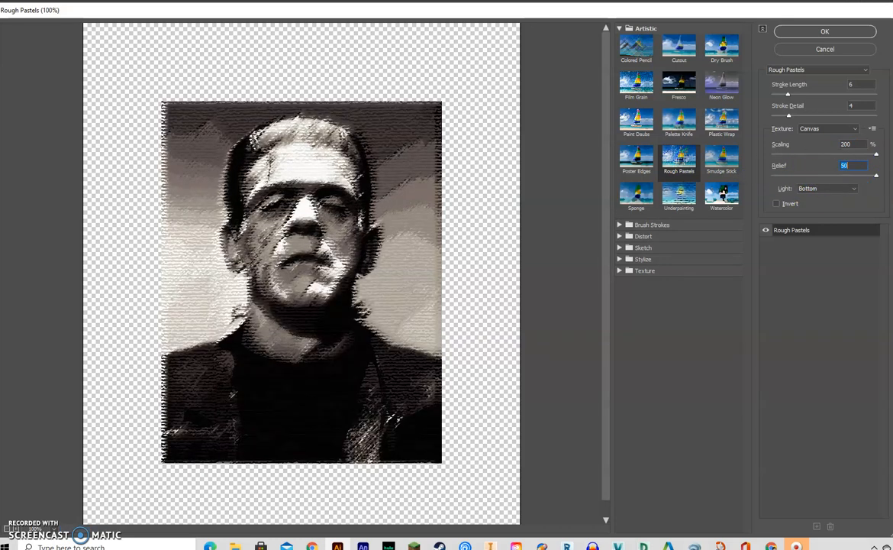
{"action": "left_click_drag", "start_coordinate": [788, 96], "coordinate": [876, 94]}
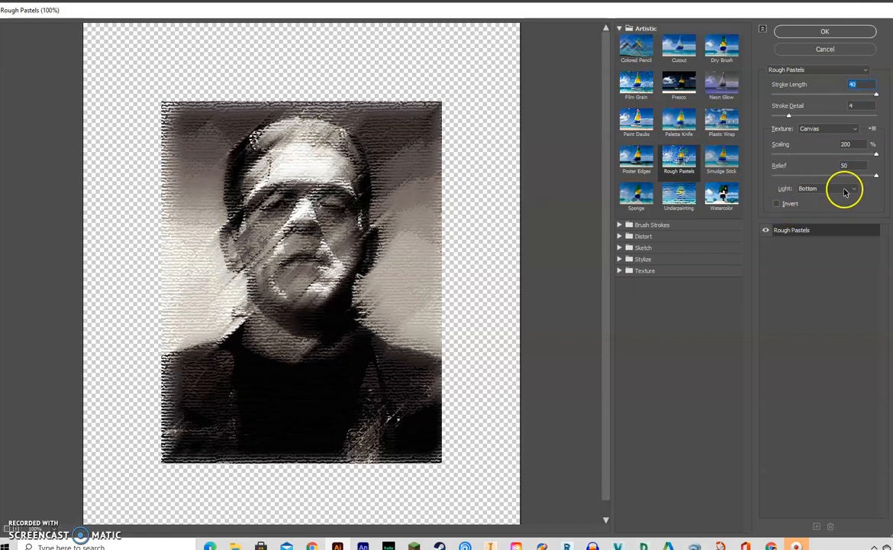
- Try the Right and Bottom Left light directions for Rough Pastels and set the light to Top
{"action": "left_click", "coordinate": [856, 190]}
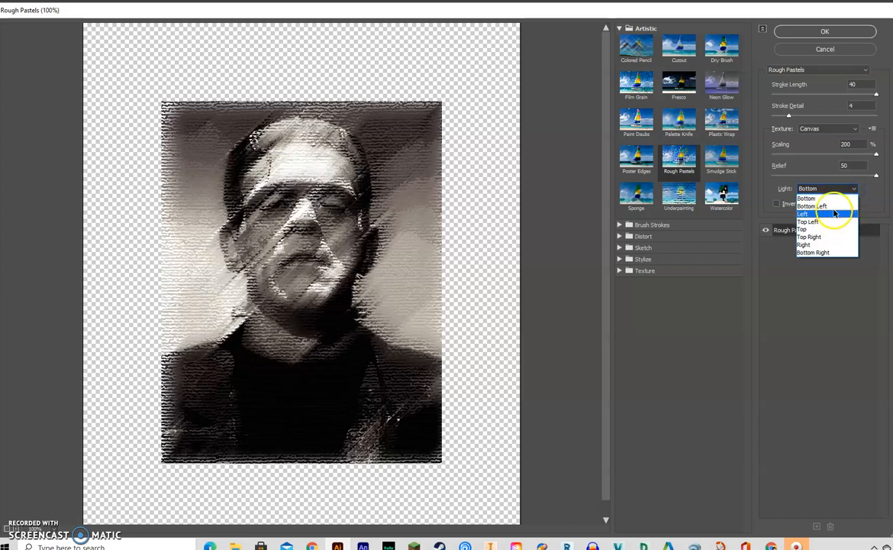
{"action": "left_click", "coordinate": [825, 245]}
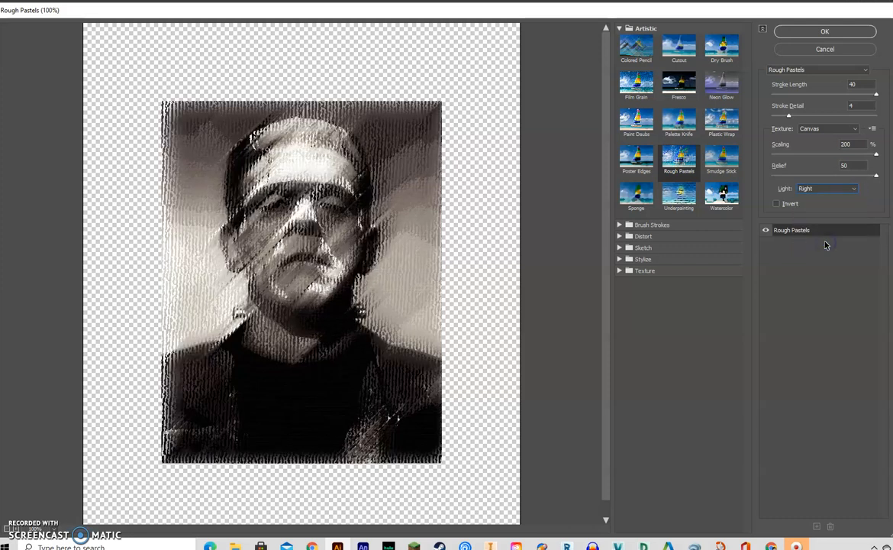
{"action": "left_click", "coordinate": [846, 189]}
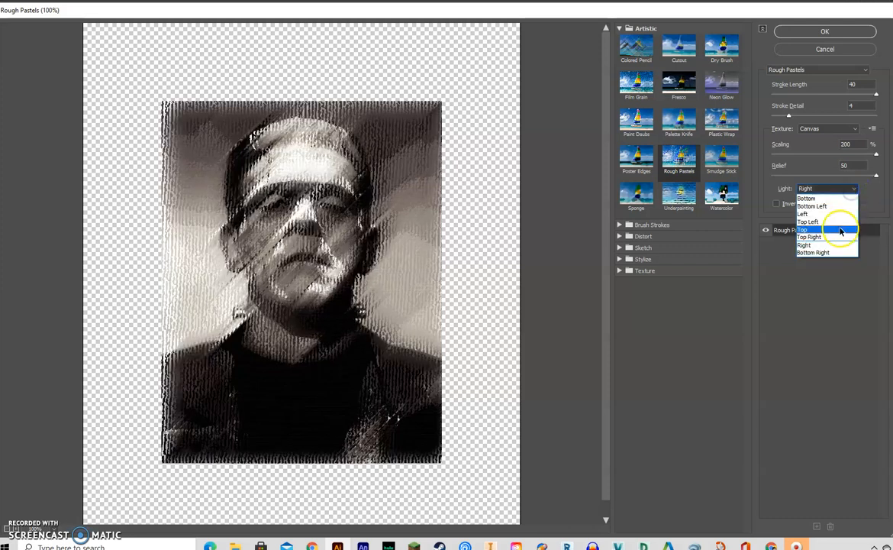
{"action": "left_click", "coordinate": [837, 206]}
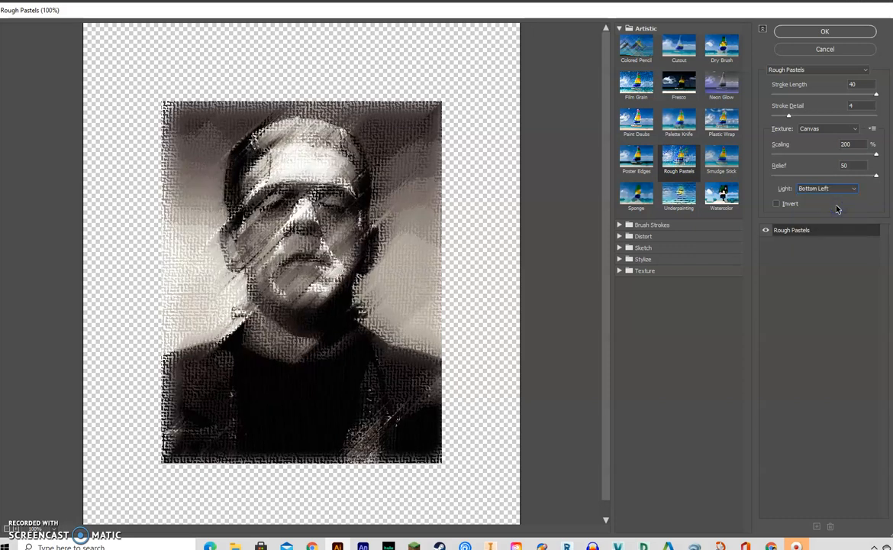
{"action": "left_click", "coordinate": [853, 189]}
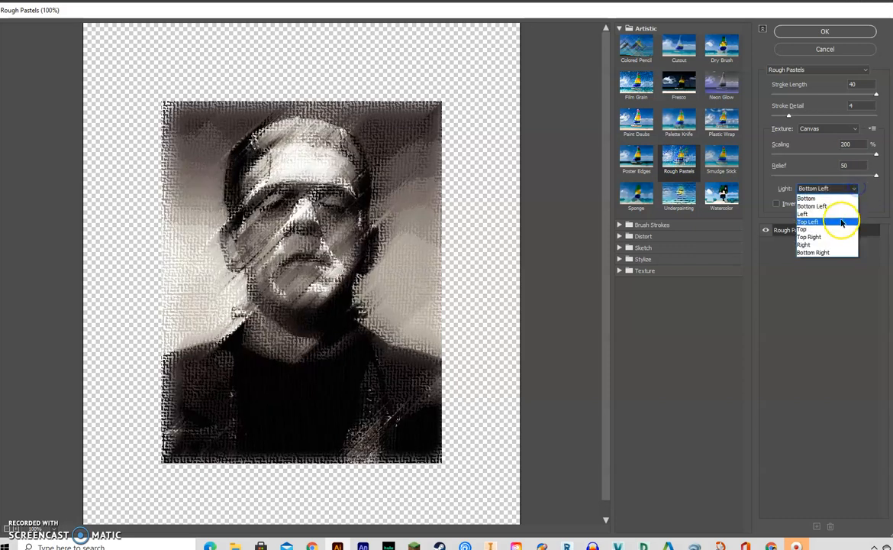
{"action": "left_click", "coordinate": [840, 230]}
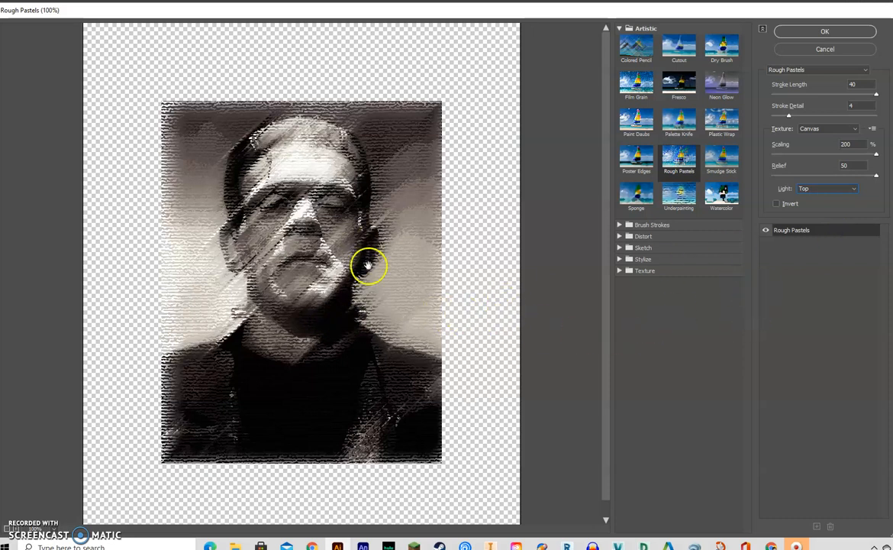
- Compare the Rough Pastels texture with and without Invert, leave Invert on, apply the filter, and deselect the portrait
{"action": "left_click", "coordinate": [777, 205]}
{"action": "left_click", "coordinate": [776, 205]}
{"action": "left_click", "coordinate": [777, 204]}
{"action": "left_click", "coordinate": [777, 205]}
{"action": "left_click", "coordinate": [777, 204]}
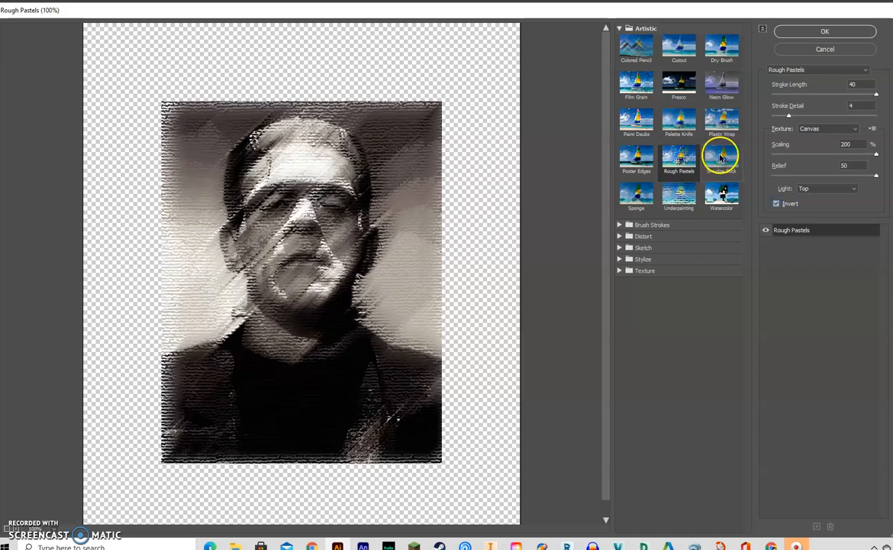
{"action": "left_click", "coordinate": [837, 32]}
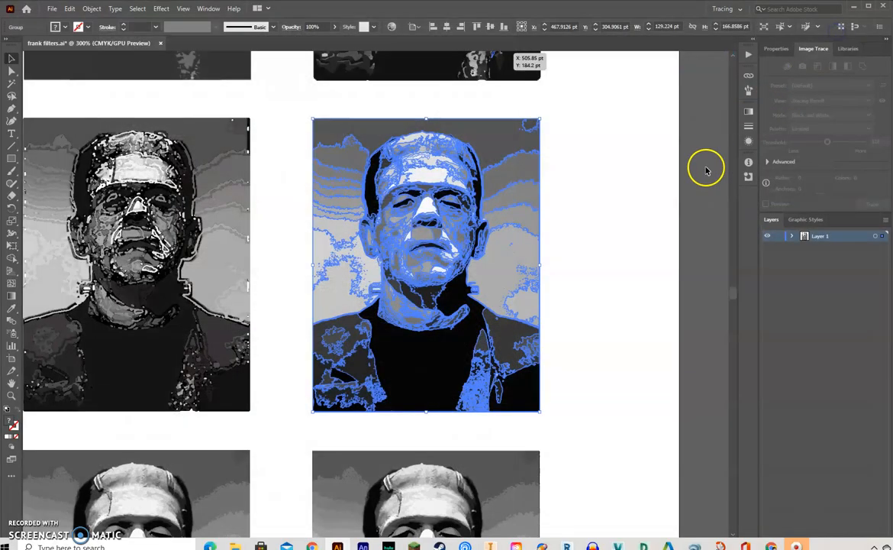
{"action": "left_click", "coordinate": [720, 216]}
- Open the third row's first portrait in the Effect Gallery and choose the Sponge filter
{"action": "scroll", "coordinate": [624, 265], "scroll_direction": "down", "scroll_amount": 5}
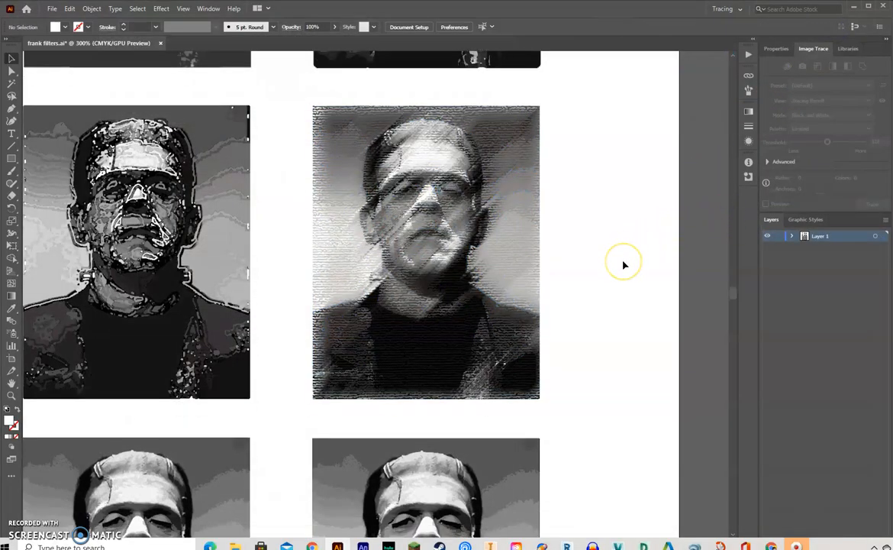
{"action": "scroll", "coordinate": [623, 275], "scroll_direction": "down", "scroll_amount": 2}
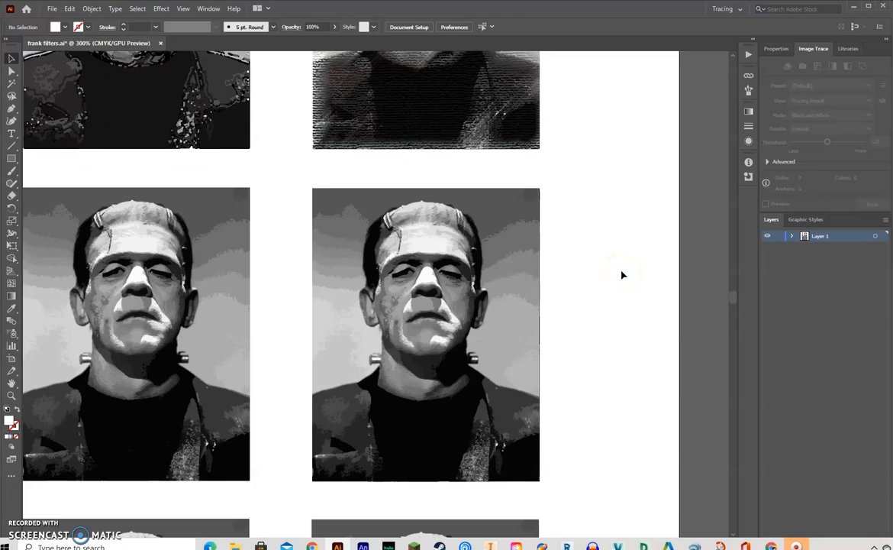
{"action": "left_click_drag", "start_coordinate": [213, 200], "coordinate": [457, 174]}
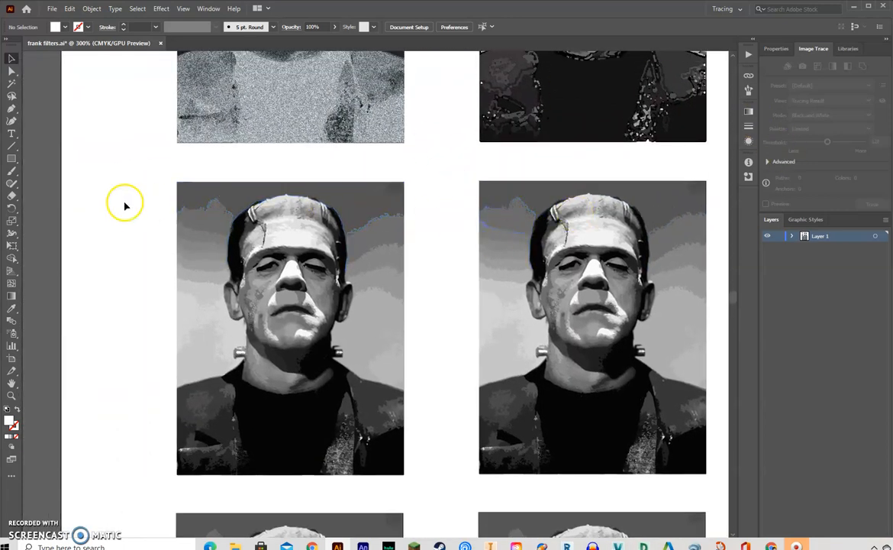
{"action": "mouse_move", "coordinate": [148, 162]}
{"action": "left_mouse_down"}
{"action": "mouse_move", "coordinate": [401, 427]}
{"action": "mouse_move", "coordinate": [425, 486]}
{"action": "left_mouse_up"}
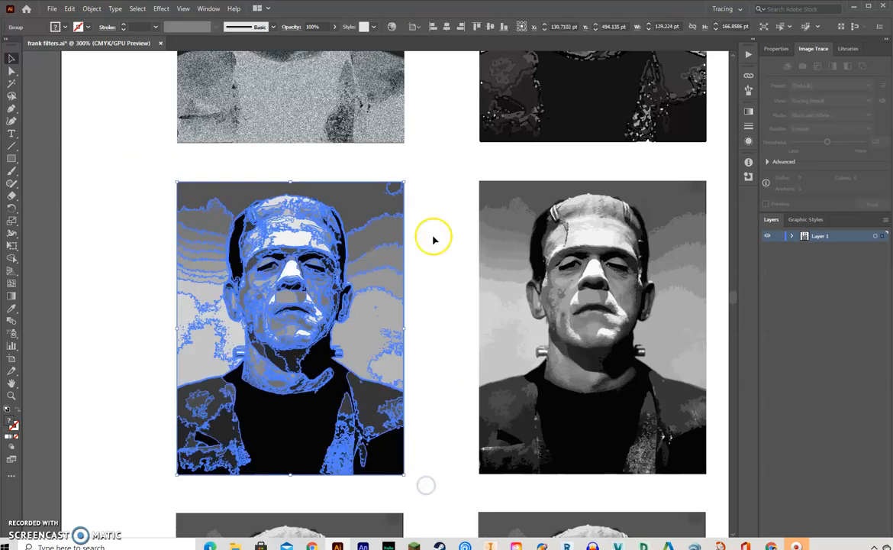
{"action": "left_click", "coordinate": [161, 9]}
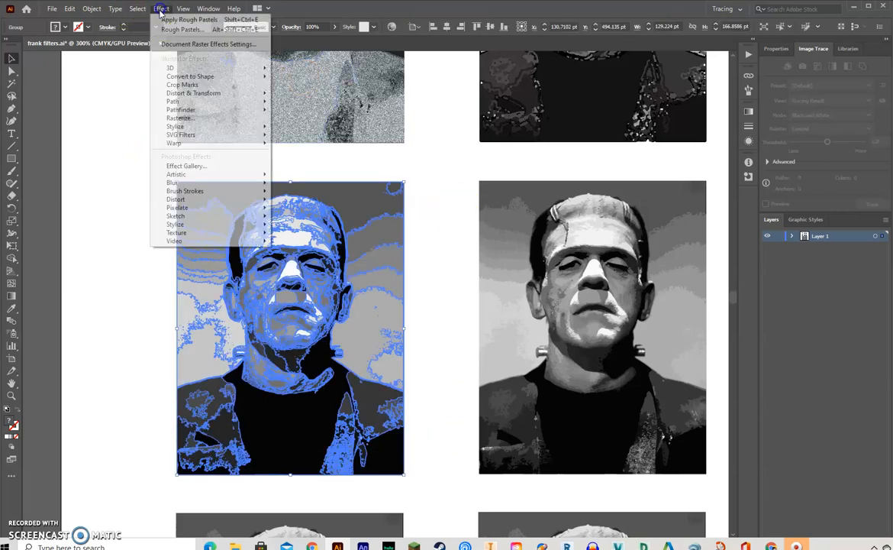
{"action": "left_click", "coordinate": [189, 166]}
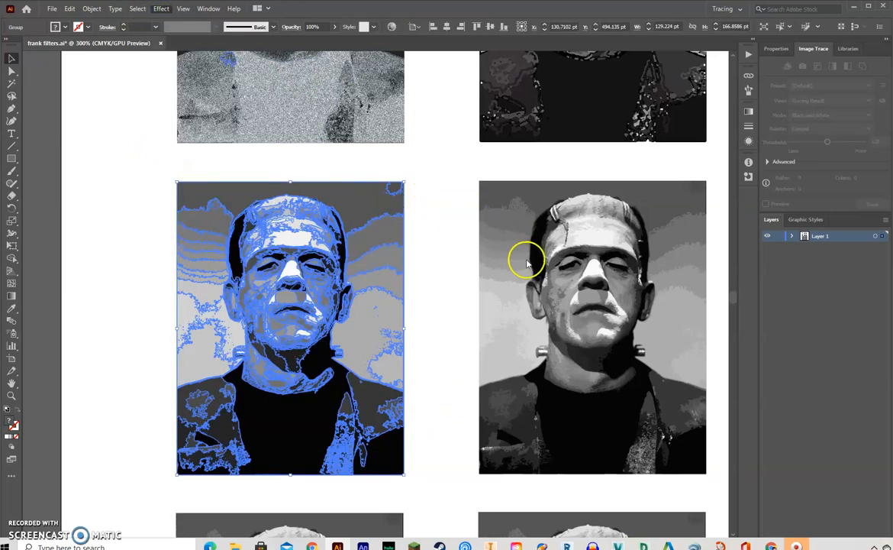
{"action": "left_click", "coordinate": [637, 198]}
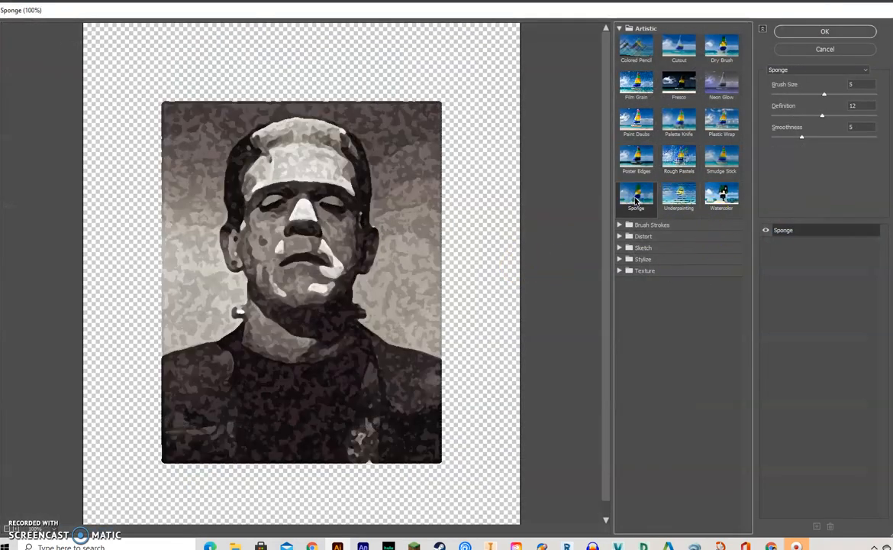
- Set the Sponge's Brush Size to 10, Definition to 25 and Smoothness to 15, apply the filter, and deselect the portrait
{"action": "mouse_move", "coordinate": [825, 95]}
{"action": "left_mouse_down"}
{"action": "mouse_move", "coordinate": [878, 99]}
{"action": "mouse_move", "coordinate": [891, 118]}
{"action": "left_mouse_up"}
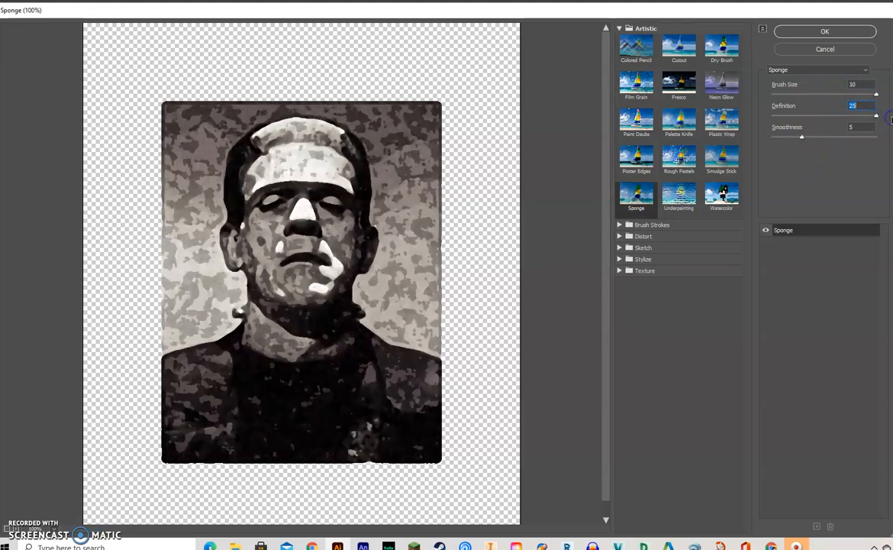
{"action": "left_click_drag", "start_coordinate": [802, 137], "coordinate": [878, 138]}
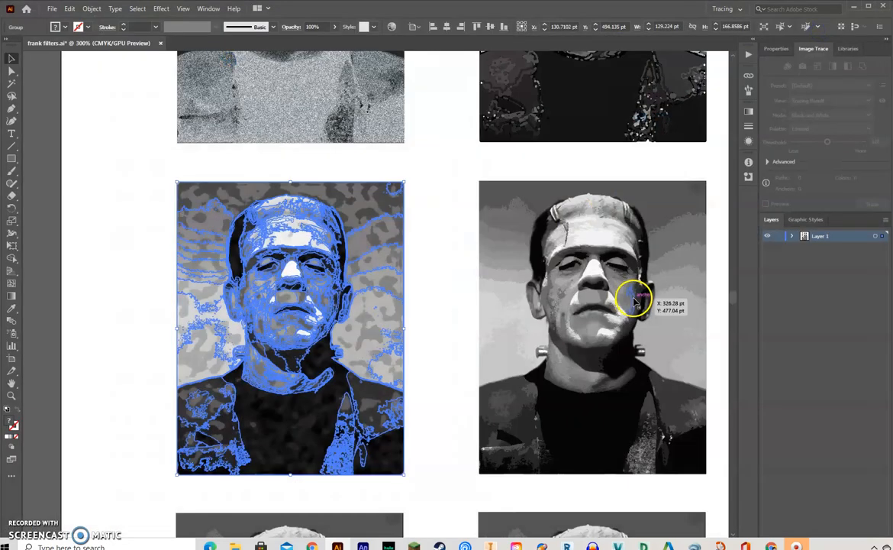
{"action": "left_click", "coordinate": [432, 333]}
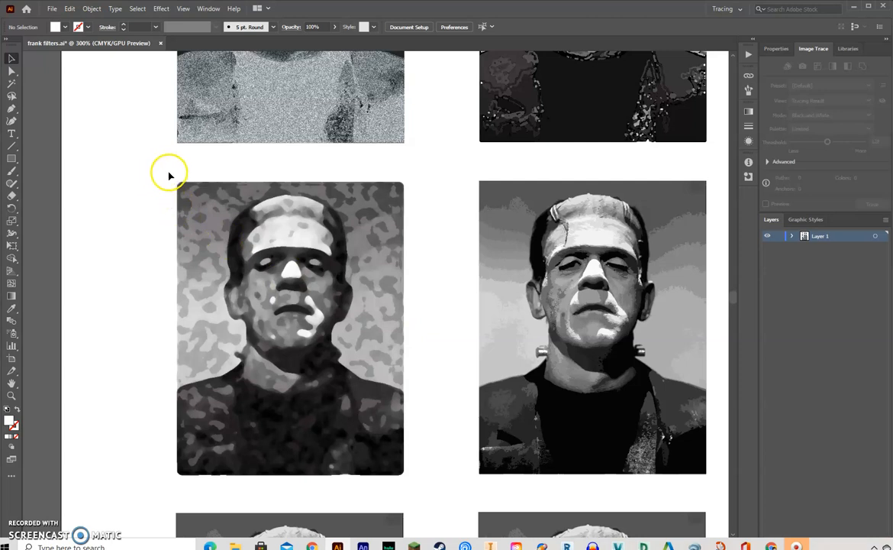
- Select the third row's first portrait and reopen it in the Effect Gallery
{"action": "mouse_move", "coordinate": [390, 475]}
{"action": "left_mouse_down"}
{"action": "mouse_move", "coordinate": [414, 493]}
{"action": "mouse_move", "coordinate": [421, 483]}
{"action": "left_mouse_up"}
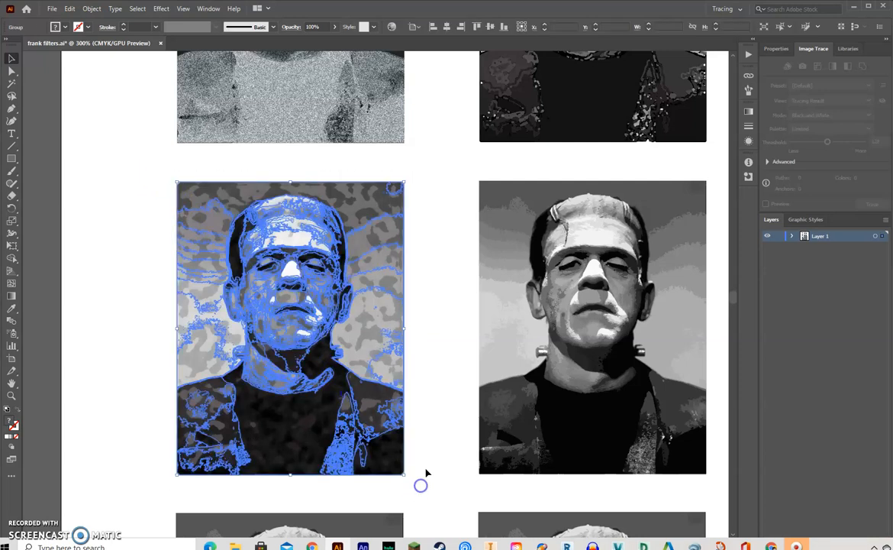
{"action": "left_click", "coordinate": [158, 10]}
{"action": "left_click", "coordinate": [191, 168]}
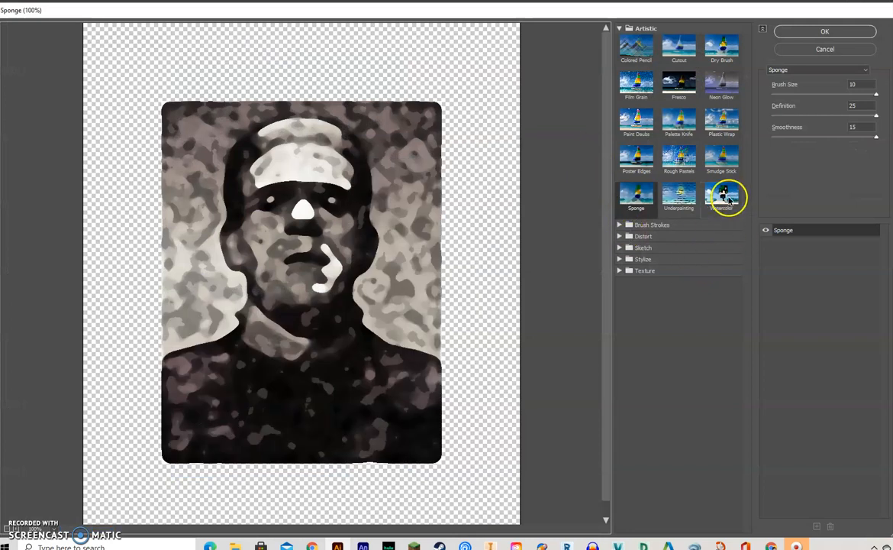
- Try the Watercolor filter on the portrait, comparing Brush Detail 14, 7 and 1 with Shadow Intensity 0 and Texture 3
{"action": "left_click", "coordinate": [725, 199]}
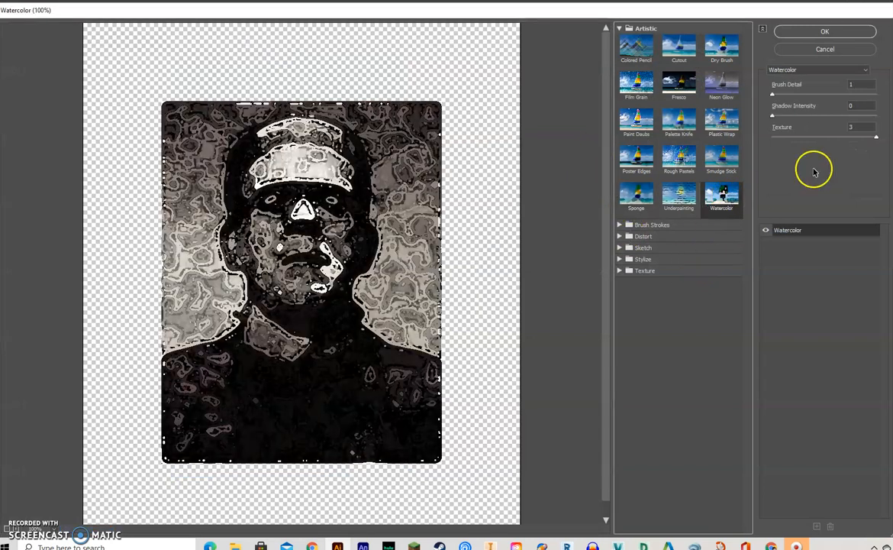
{"action": "left_click_drag", "start_coordinate": [774, 95], "coordinate": [874, 92]}
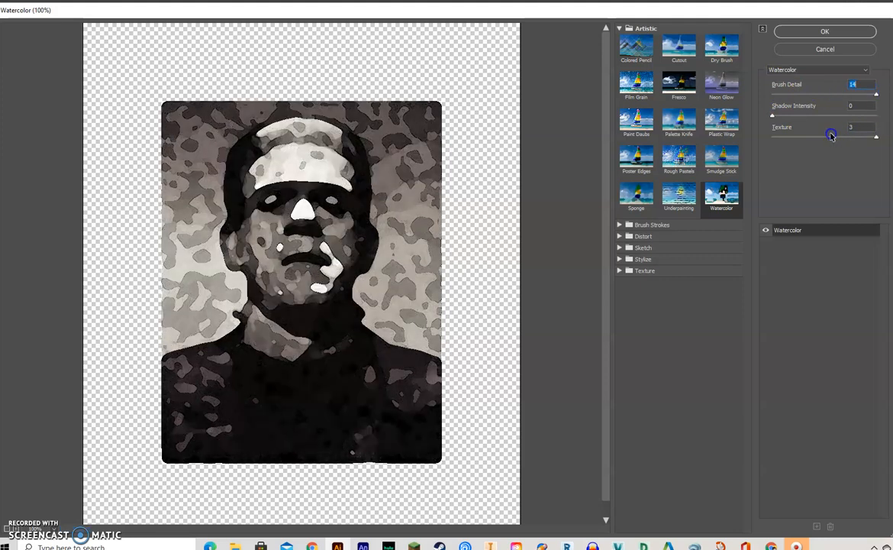
{"action": "mouse_move", "coordinate": [772, 117]}
{"action": "left_mouse_down"}
{"action": "mouse_move", "coordinate": [875, 114]}
{"action": "mouse_move", "coordinate": [773, 115]}
{"action": "left_mouse_up"}
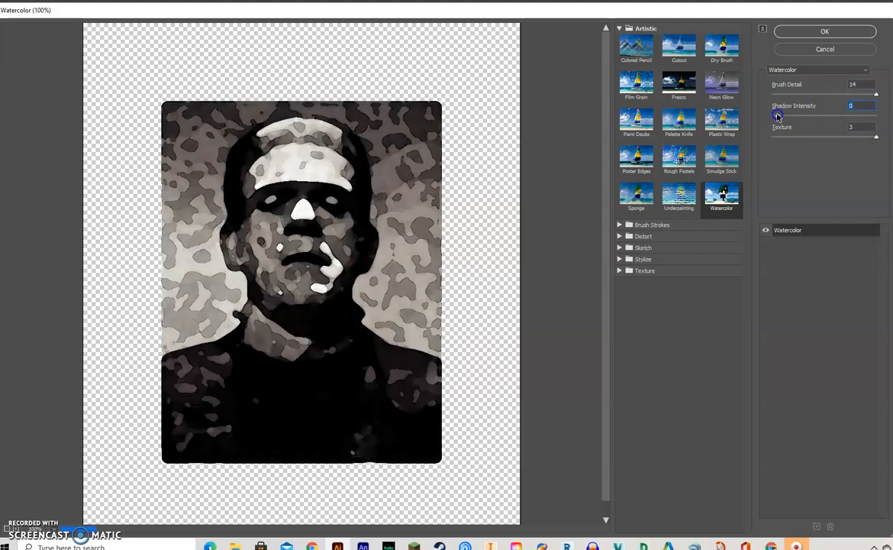
{"action": "left_click", "coordinate": [860, 141]}
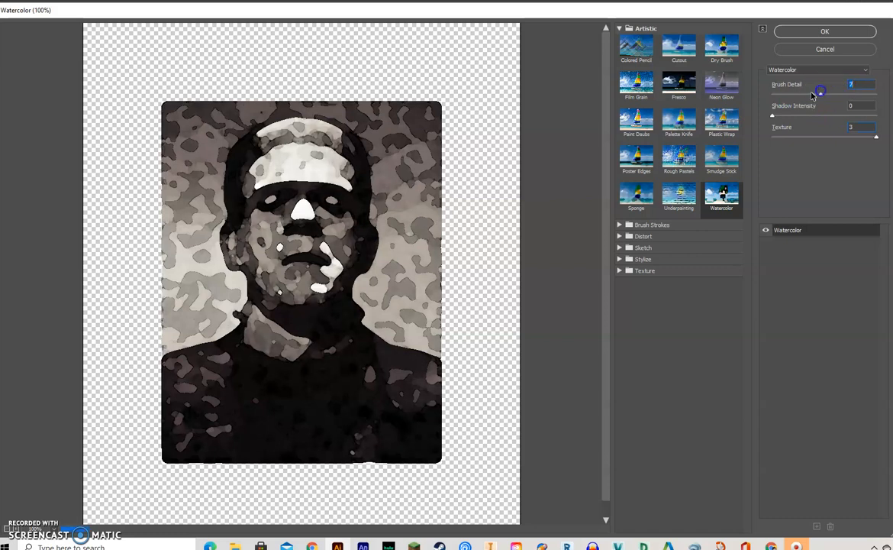
{"action": "left_click", "coordinate": [772, 93]}
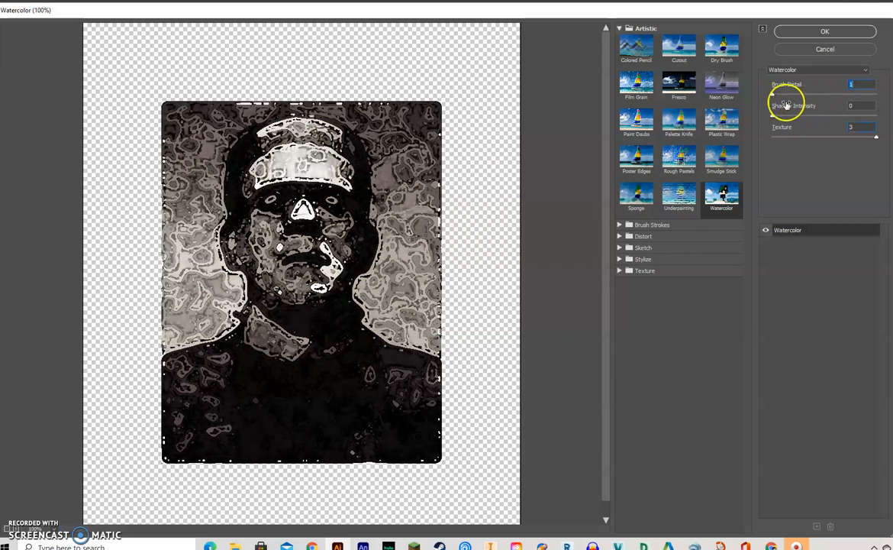
- Preview the Distort filters Glass and Ocean Ripple, apply Ocean Ripple with Ripple Size 11, and deselect the portrait
{"action": "left_click", "coordinate": [620, 237]}
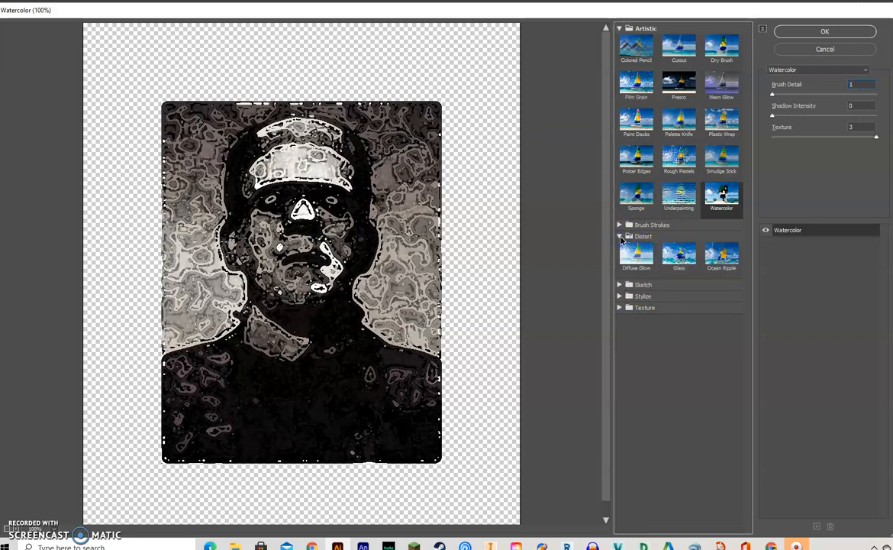
{"action": "left_click", "coordinate": [681, 256]}
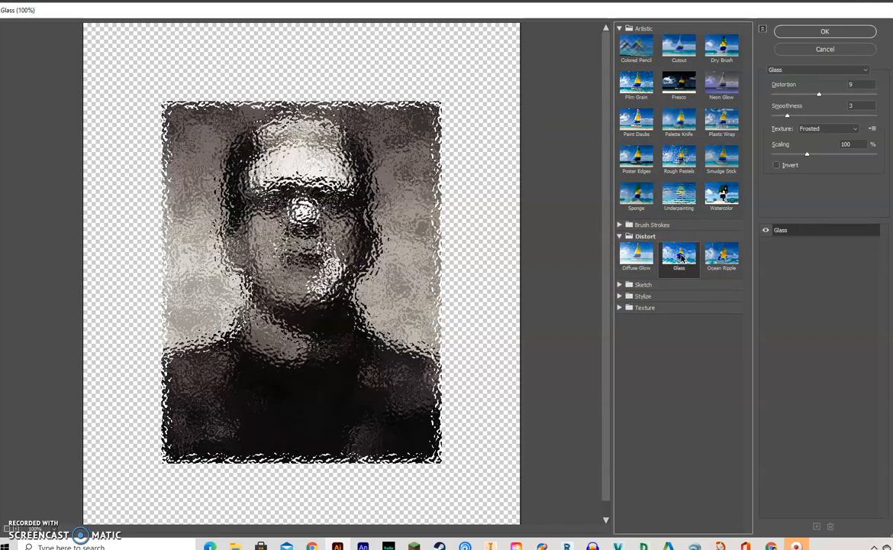
{"action": "left_click", "coordinate": [731, 255]}
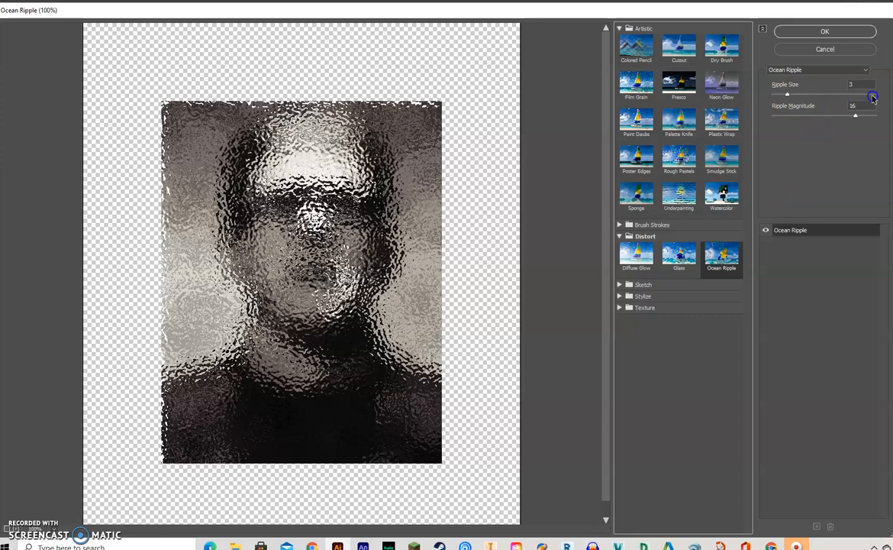
{"action": "left_click", "coordinate": [820, 95]}
{"action": "left_click", "coordinate": [847, 95]}
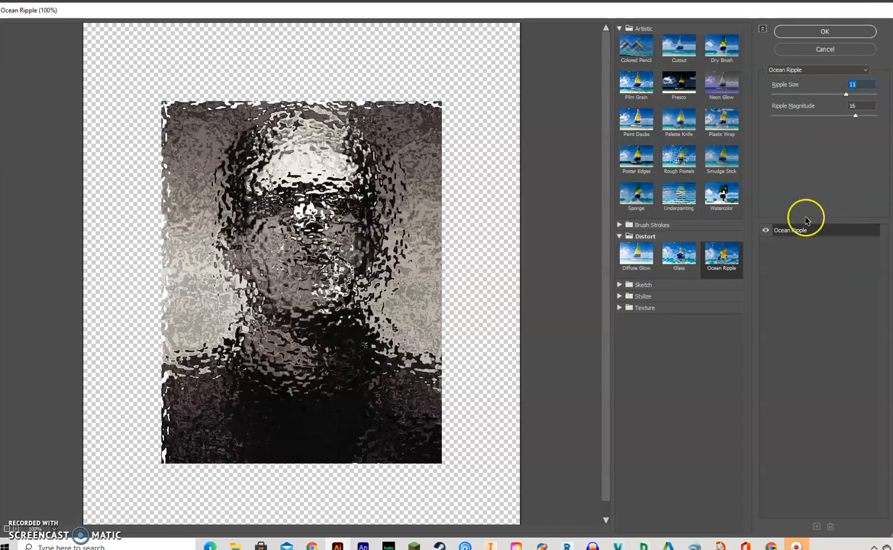
{"action": "left_click", "coordinate": [820, 31]}
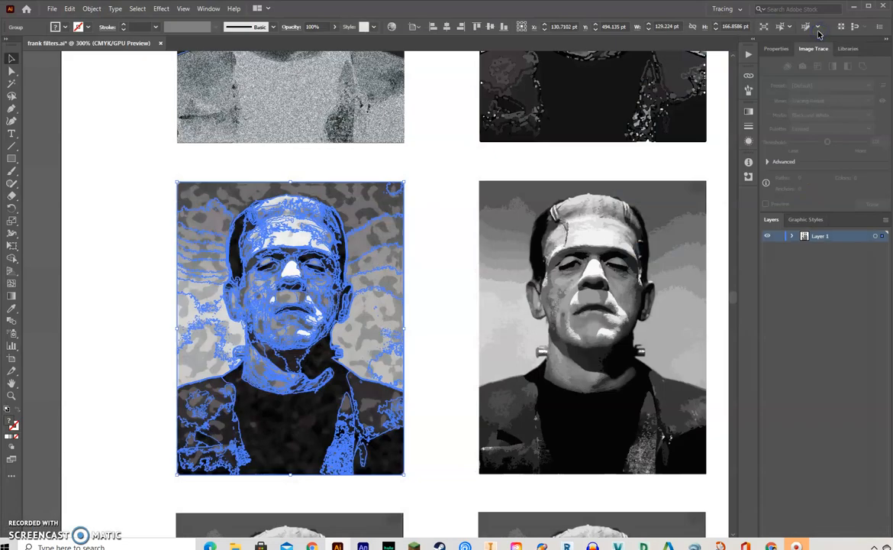
{"action": "left_click", "coordinate": [448, 224]}
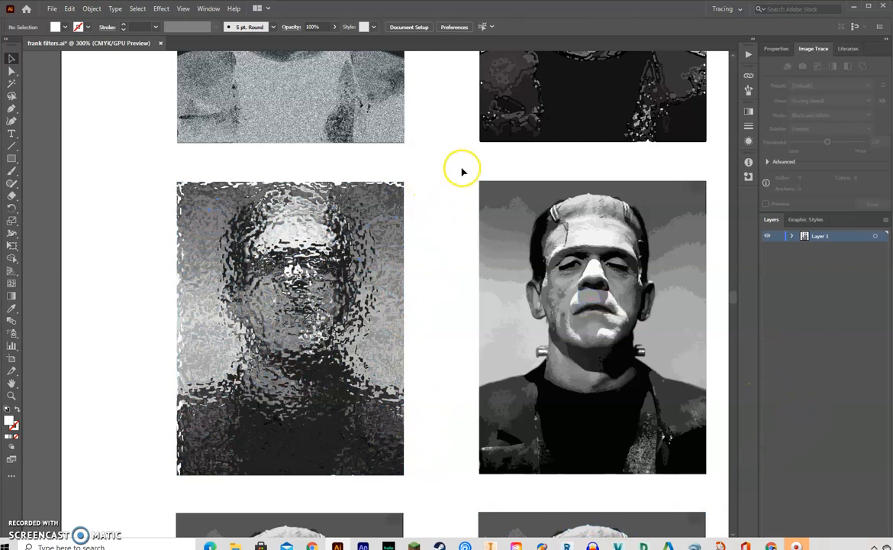
- Select the middle portrait of the third row and open it in the Effect Gallery
{"action": "left_click_drag", "start_coordinate": [620, 257], "coordinate": [399, 221]}
{"action": "left_click_drag", "start_coordinate": [245, 134], "coordinate": [516, 451]}
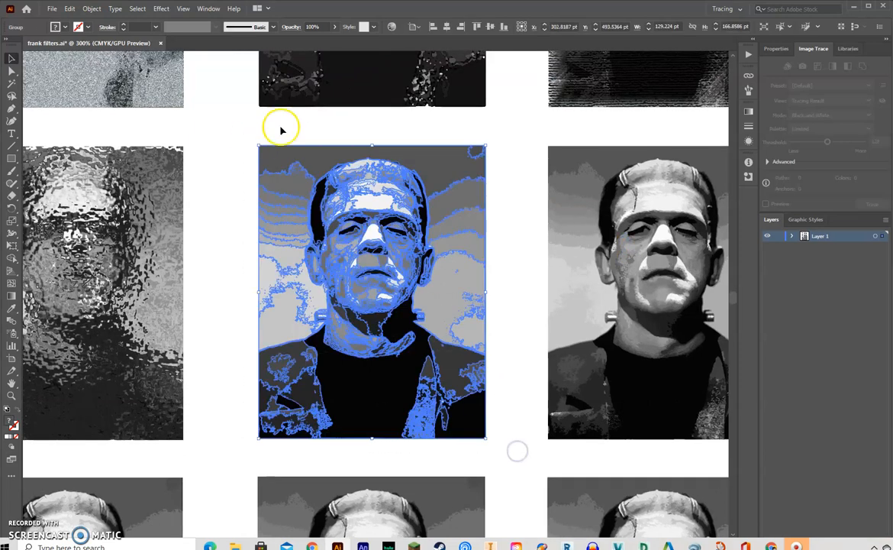
{"action": "left_click", "coordinate": [157, 11]}
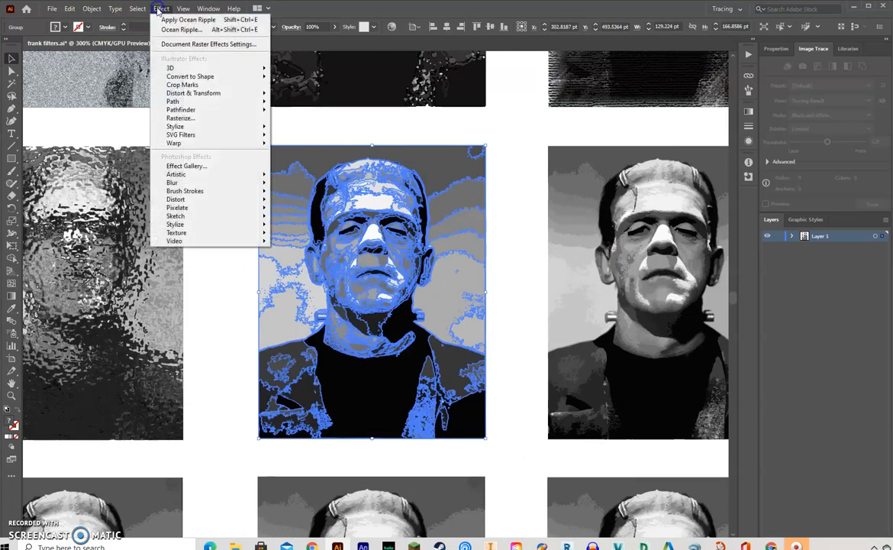
{"action": "left_click", "coordinate": [181, 165]}
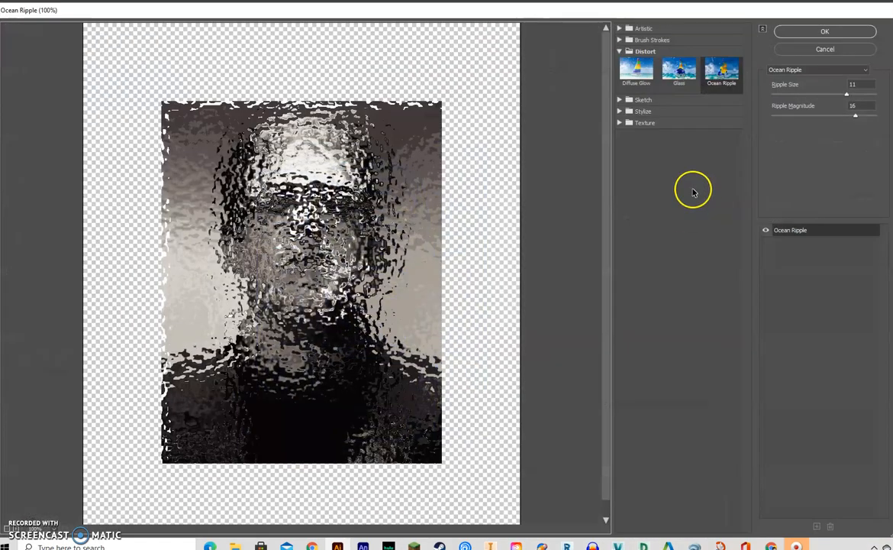
- Try the Glowing Edges filter with Edge Width 1, Edge Brightness 20 and Smoothness 15
{"action": "left_click", "coordinate": [644, 112]}
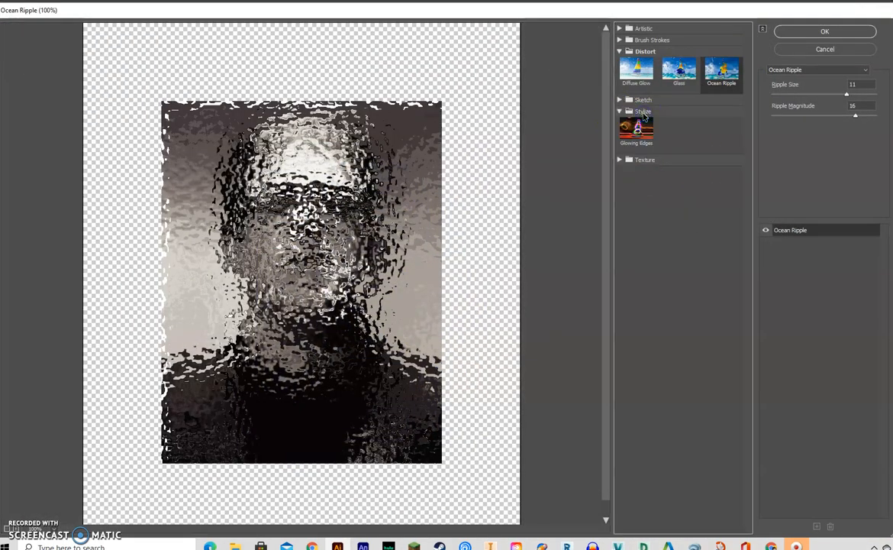
{"action": "left_click", "coordinate": [632, 133]}
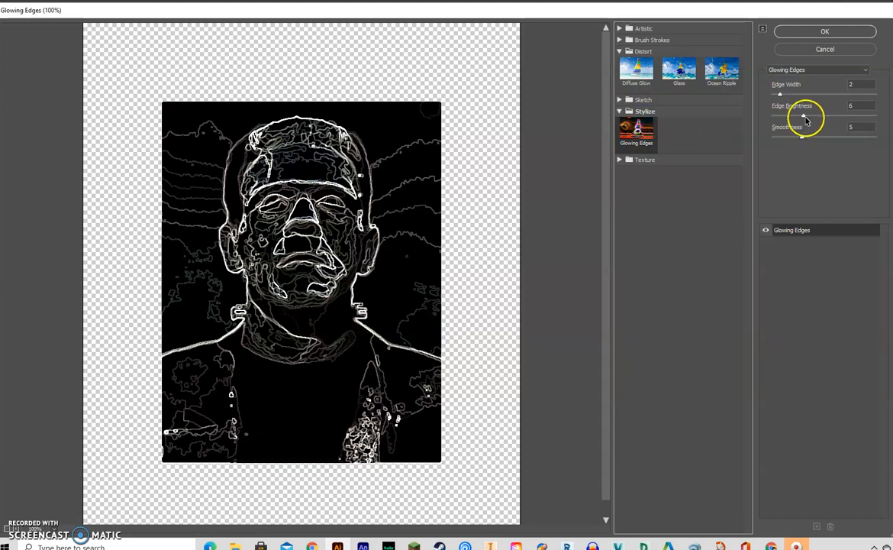
{"action": "left_click_drag", "start_coordinate": [803, 118], "coordinate": [877, 115]}
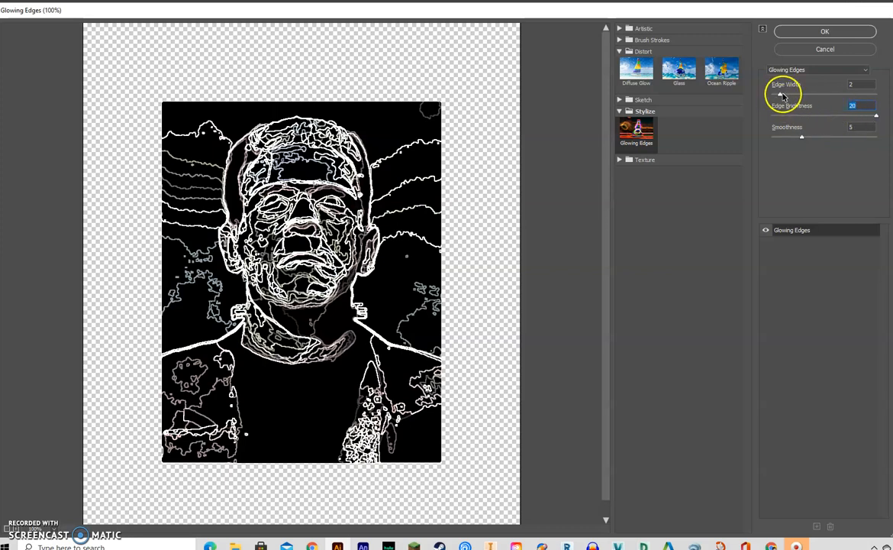
{"action": "left_click_drag", "start_coordinate": [780, 97], "coordinate": [756, 107]}
{"action": "left_click", "coordinate": [803, 136]}
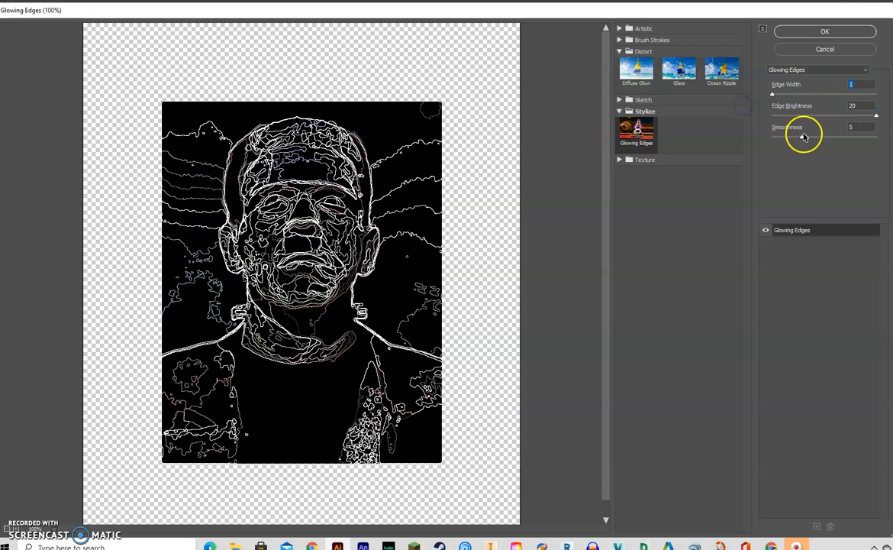
{"action": "left_click_drag", "start_coordinate": [803, 138], "coordinate": [880, 143]}
{"action": "left_click_drag", "start_coordinate": [769, 144], "coordinate": [888, 138]}
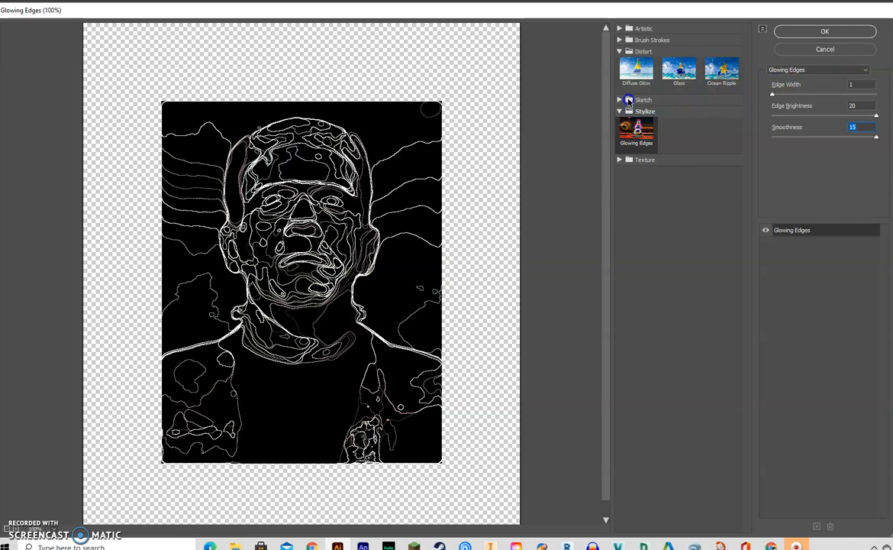
- Compare the Sketch filters Chalk & Charcoal, Note Paper, Stamp, Reticulation and Plaster on the portrait, and choose Stamp
{"action": "left_click", "coordinate": [627, 101]}
{"action": "left_click", "coordinate": [687, 126]}
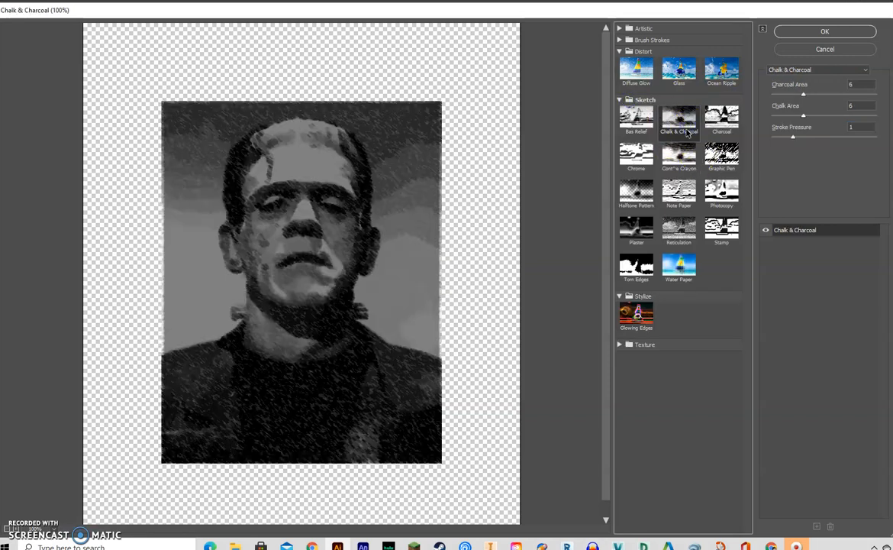
{"action": "left_click", "coordinate": [679, 201]}
{"action": "left_click", "coordinate": [720, 228]}
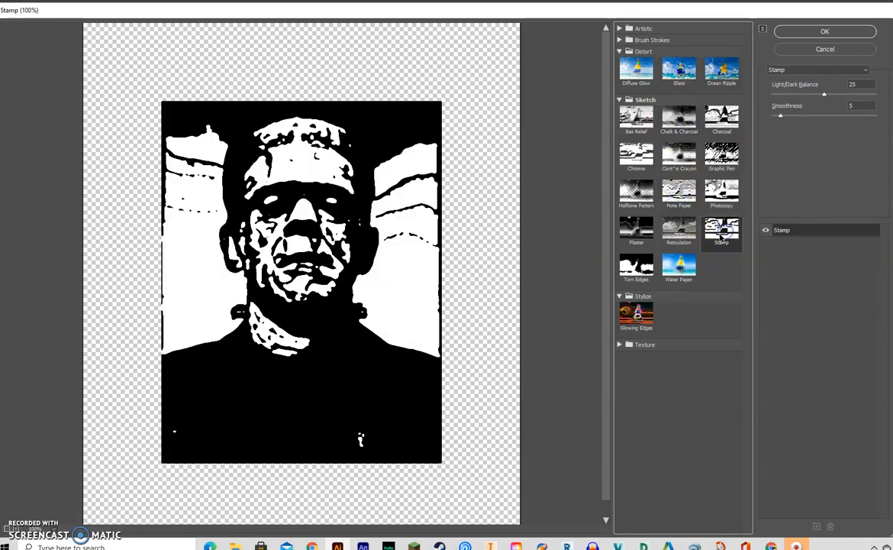
{"action": "left_click", "coordinate": [668, 231]}
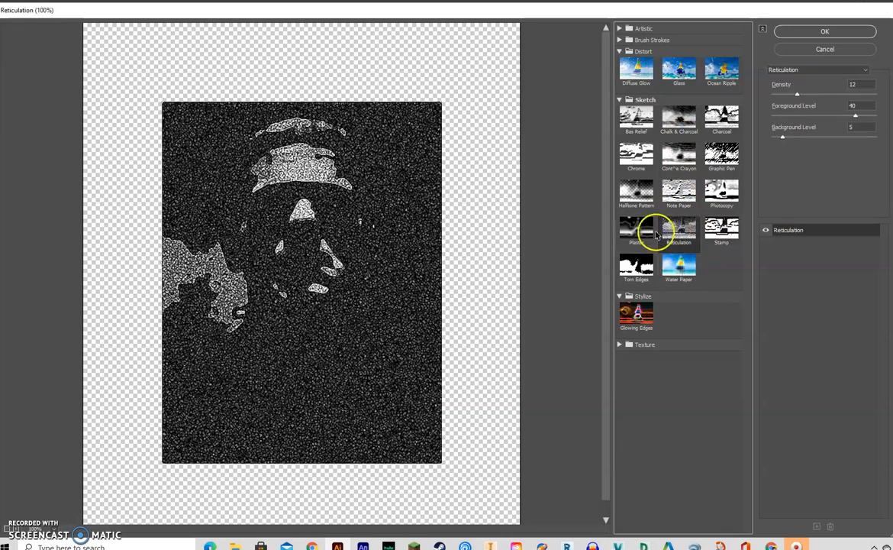
{"action": "left_click", "coordinate": [633, 230]}
{"action": "left_click", "coordinate": [716, 236]}
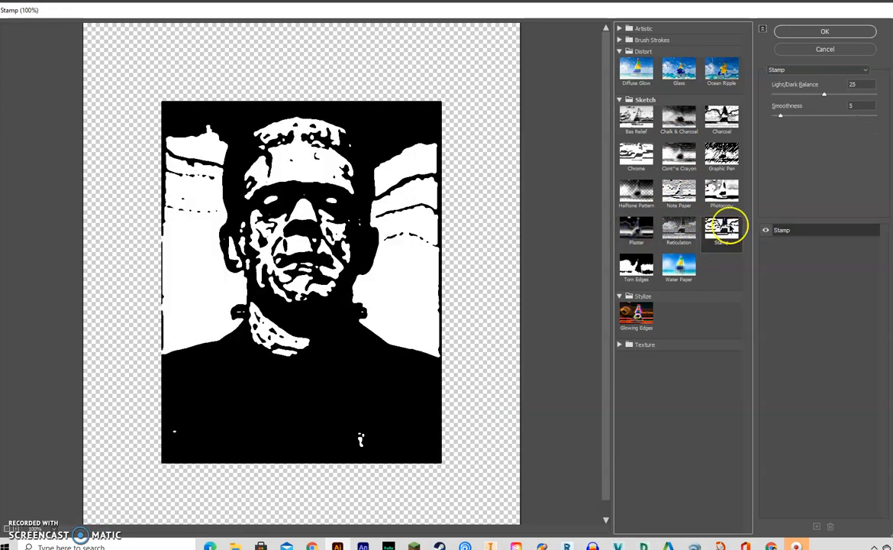
- Set the Stamp filter's Smoothness to 4 and Light/Dark Balance to 3, and apply it to the portrait
{"action": "mouse_move", "coordinate": [781, 115]}
{"action": "left_mouse_down"}
{"action": "mouse_move", "coordinate": [824, 117]}
{"action": "mouse_move", "coordinate": [779, 125]}
{"action": "left_mouse_up"}
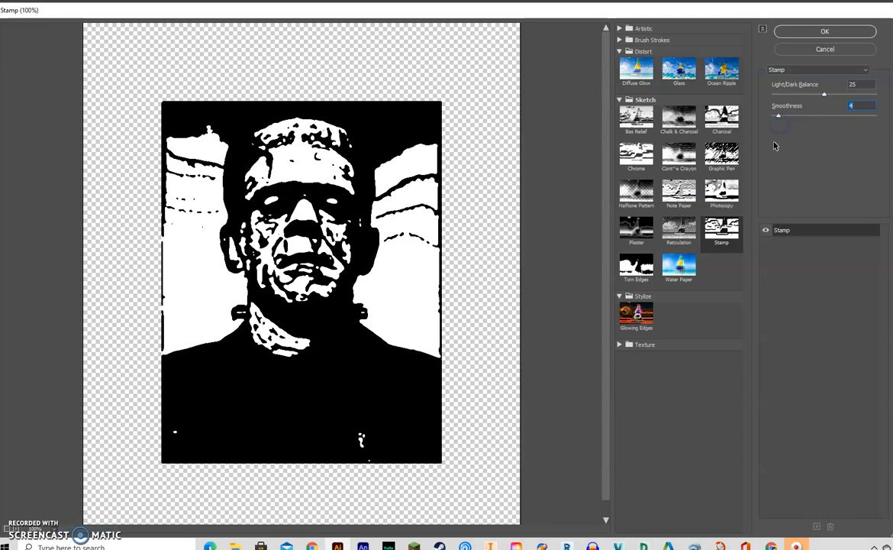
{"action": "left_click_drag", "start_coordinate": [827, 95], "coordinate": [778, 102]}
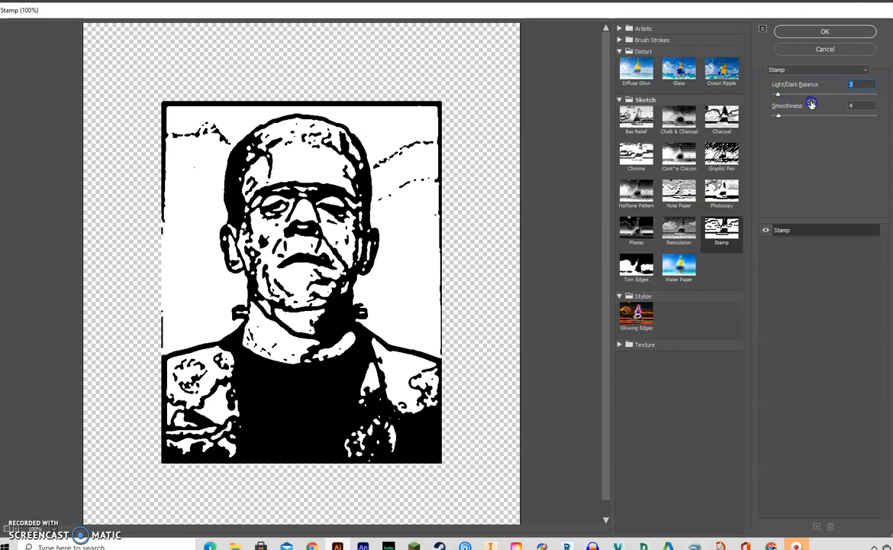
{"action": "left_click_drag", "start_coordinate": [778, 94], "coordinate": [777, 98]}
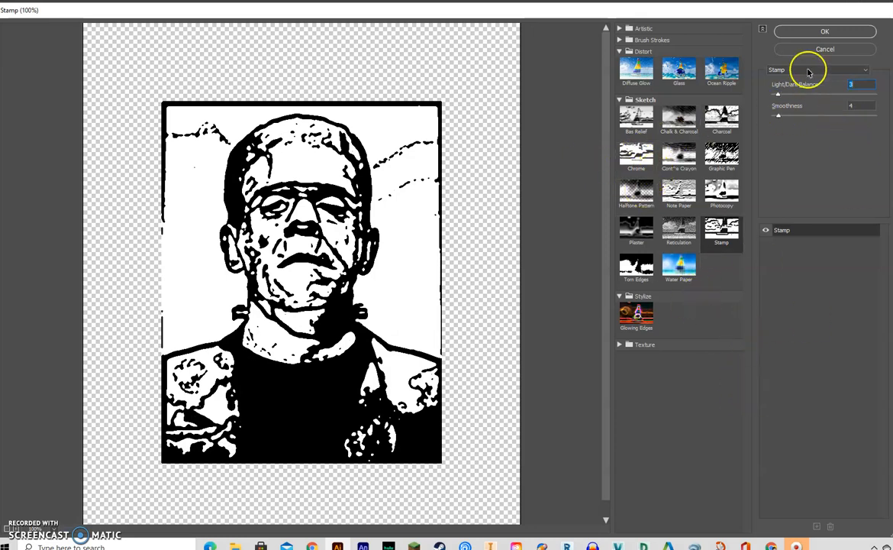
{"action": "left_click", "coordinate": [823, 31]}
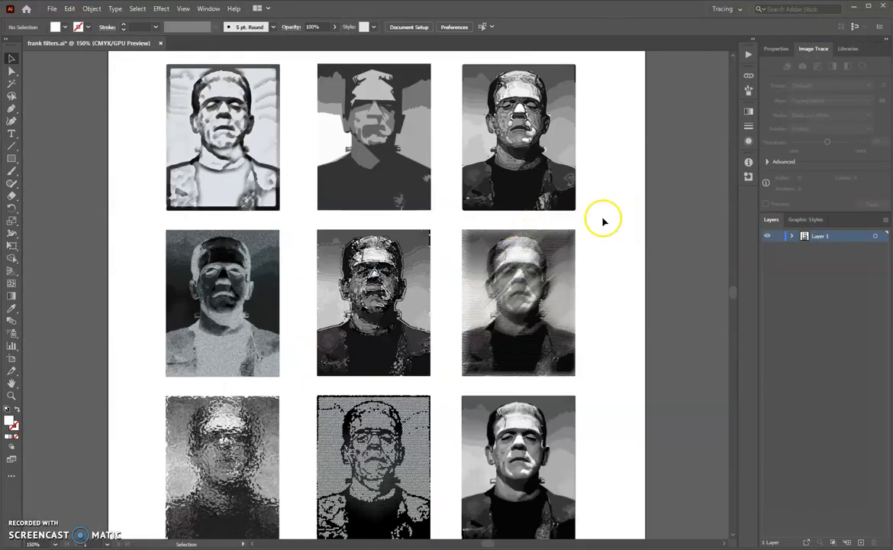
{"action": "scroll", "coordinate": [130, 279], "scroll_direction": "down", "scroll_amount": 1}
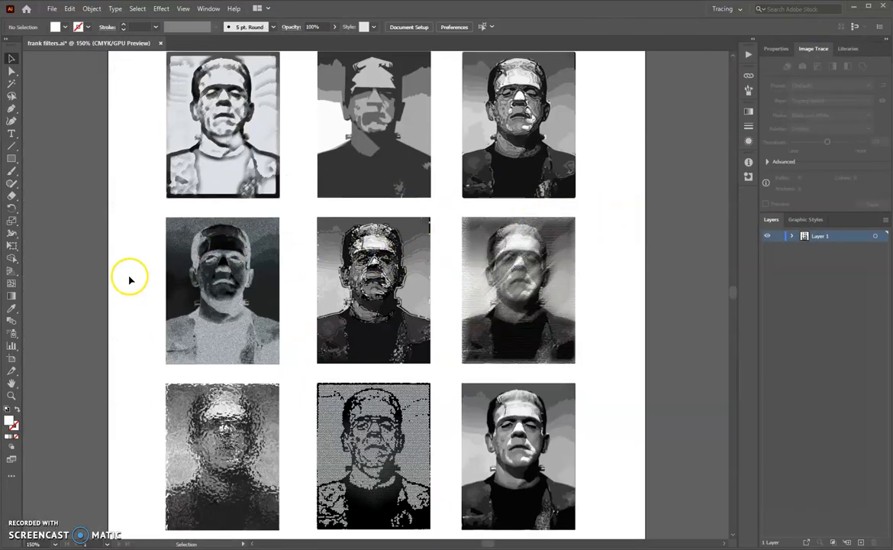
{"action": "scroll", "coordinate": [516, 319], "scroll_direction": "down", "scroll_amount": 5}
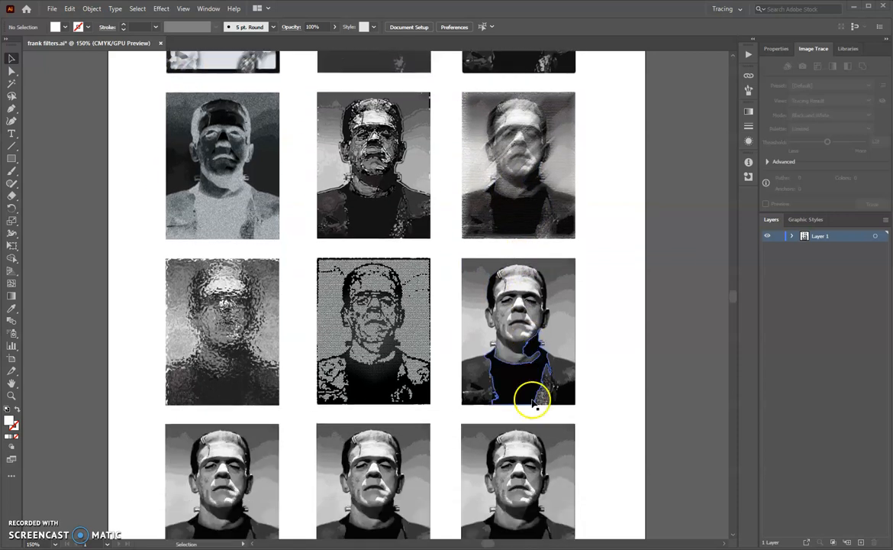
{"action": "scroll", "coordinate": [555, 443], "scroll_direction": "up", "scroll_amount": 1}
{"action": "scroll", "coordinate": [557, 436], "scroll_direction": "up", "scroll_amount": 4}
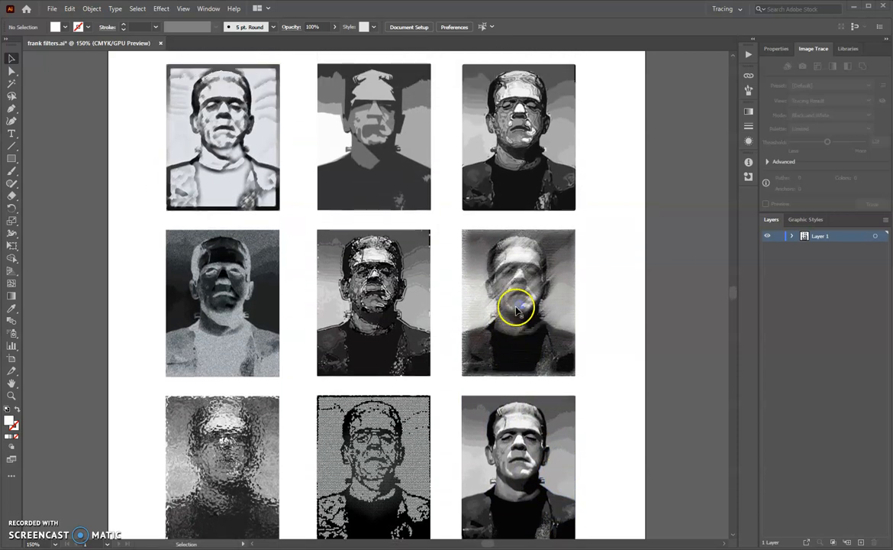
{"action": "scroll", "coordinate": [516, 309], "scroll_direction": "down", "scroll_amount": 1}
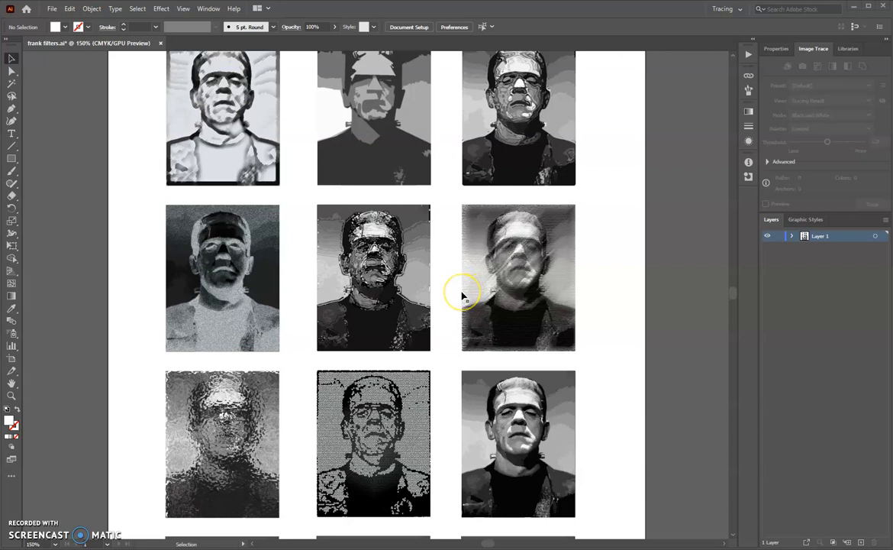